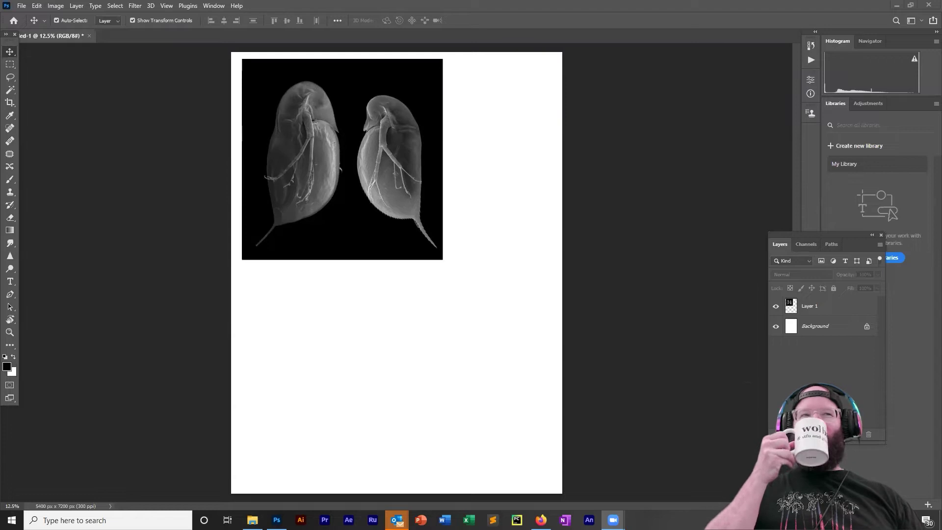
- Add a new blank layer above the reference image and view the canvas at 75%
left_click(904, 23)
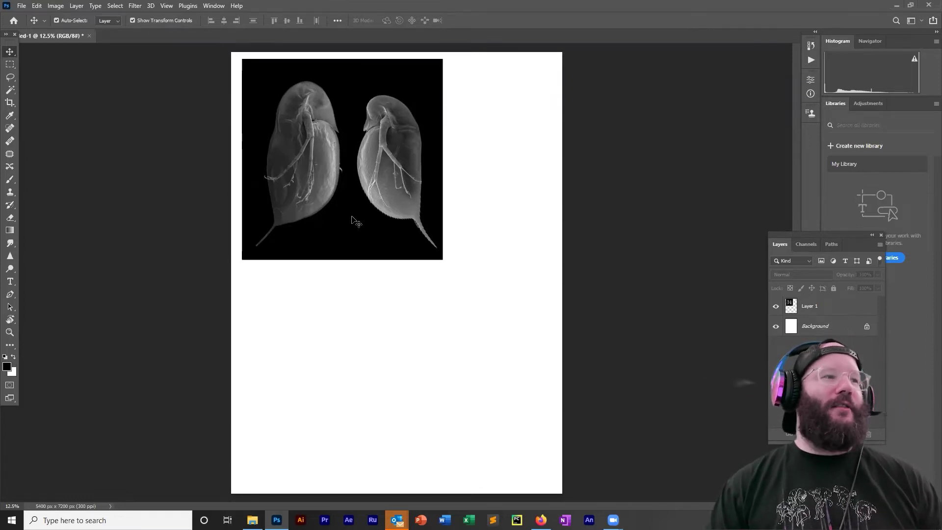
key("b")
key("ctrl+shift+alt+n")
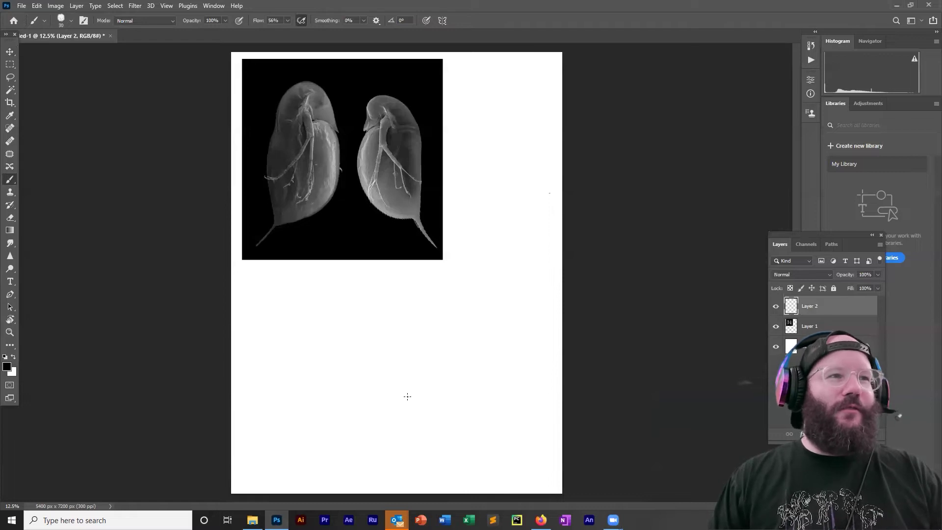
left_click_drag(18, 506, 2, 510)
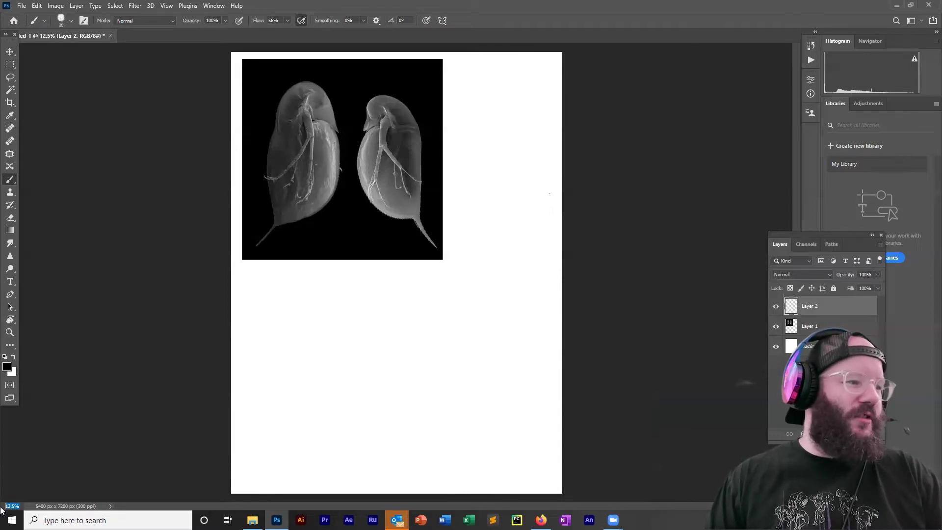
type("75")
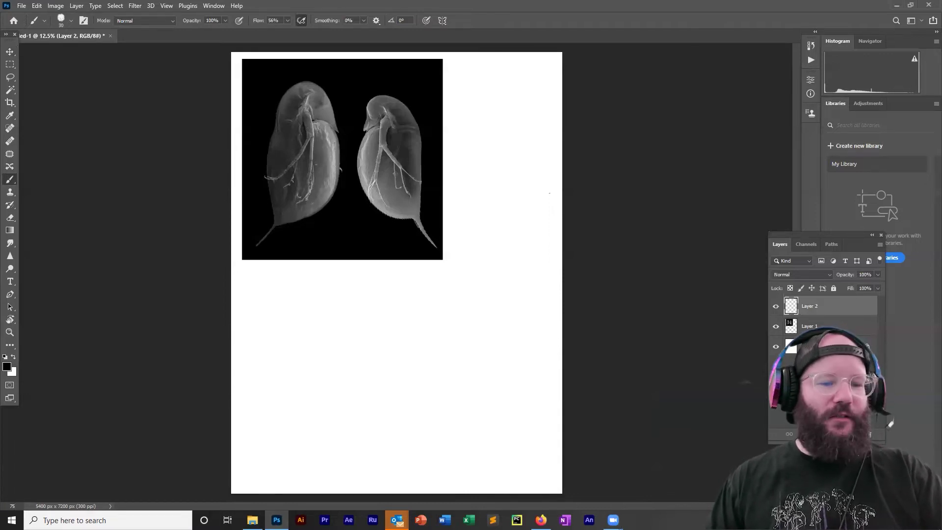
key("Return")
- Draw thin freehand wavy lines below the reference image with KYLE Ultimate Inking Thick 'n Thin
right_click(356, 273)
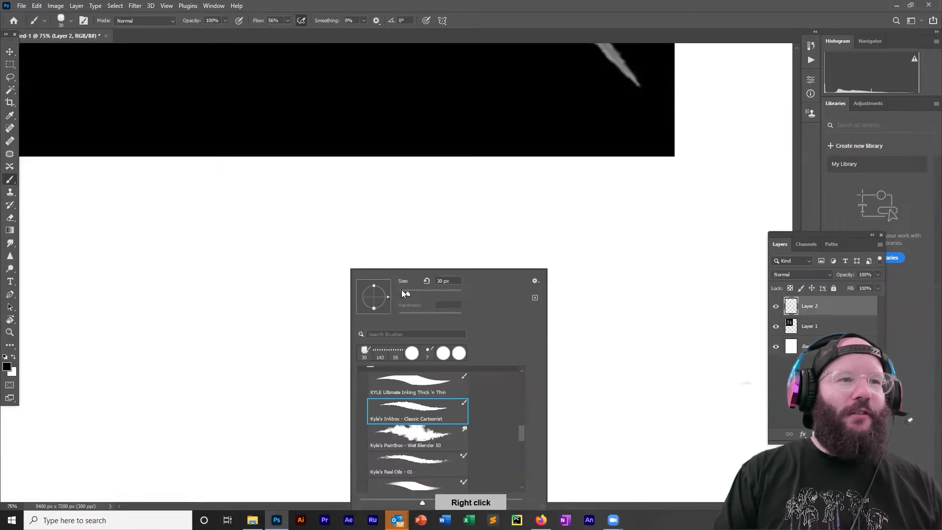
left_click_drag(402, 290, 400, 290)
left_click(430, 385)
left_click_drag(264, 209, 282, 404)
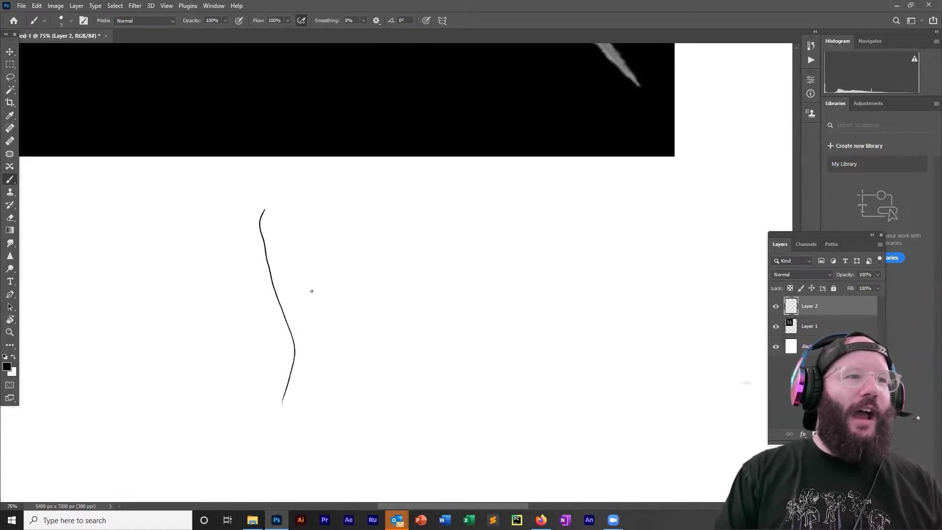
mouse_move(296, 312)
left_mouse_down()
mouse_move(308, 340)
mouse_move(281, 424)
left_mouse_up()
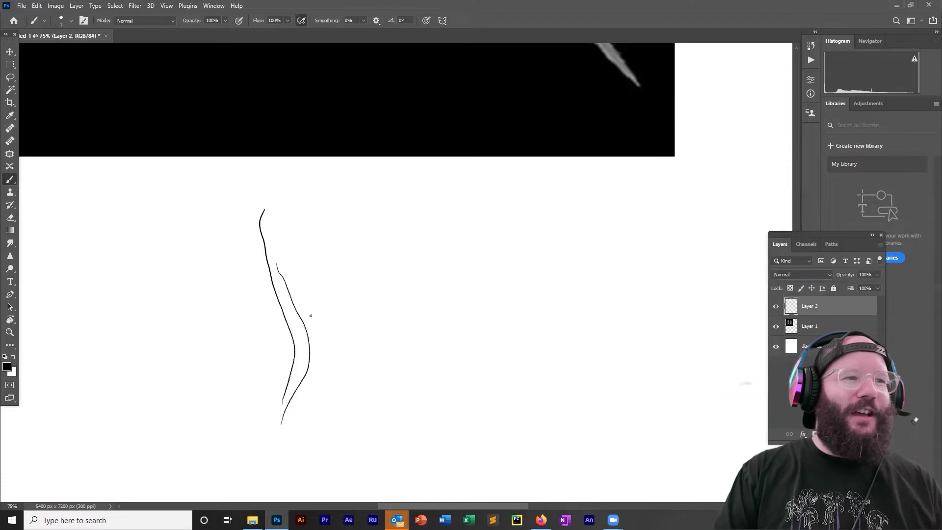
mouse_move(313, 325)
left_mouse_down()
mouse_move(287, 443)
mouse_move(344, 392)
mouse_move(336, 444)
left_mouse_up()
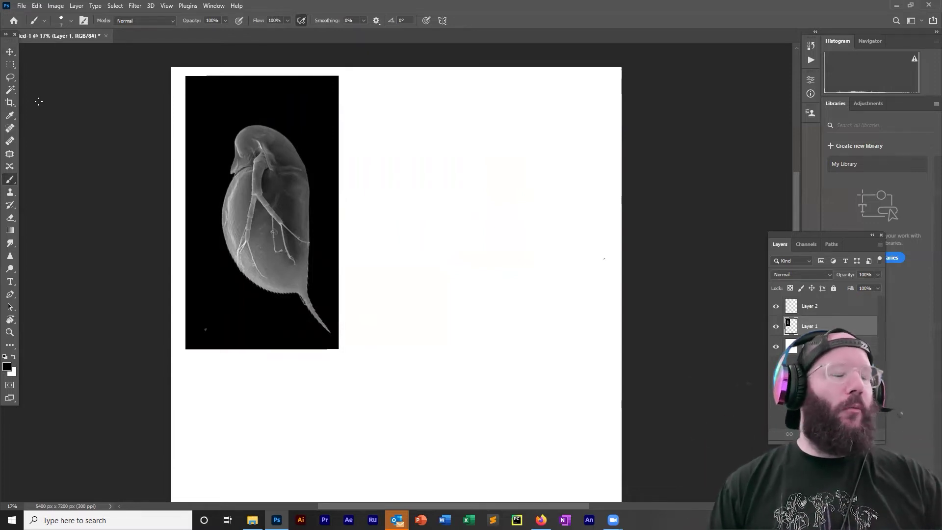
- Sample dark grey from the reference and paint a solid organism silhouette beside it with a Hard Round brush, using a smaller size for the tail
left_click(12, 65)
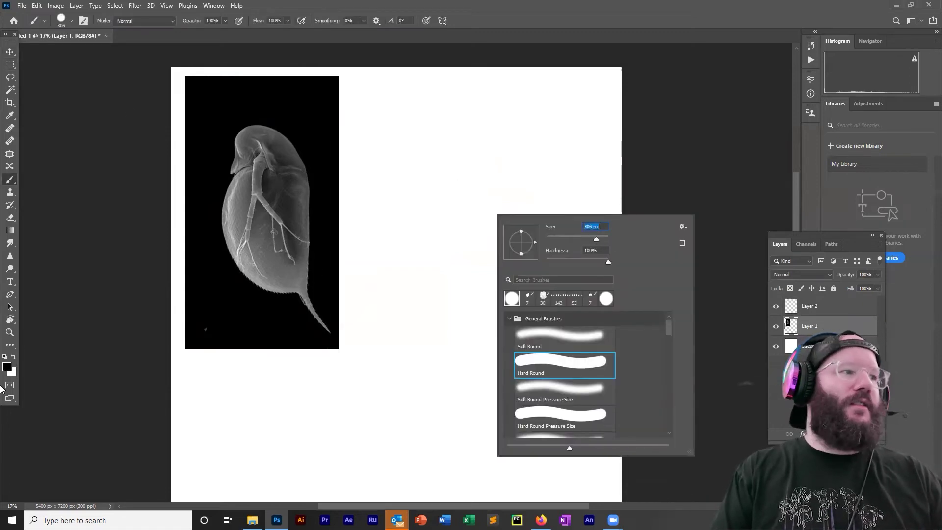
left_click(675, 164)
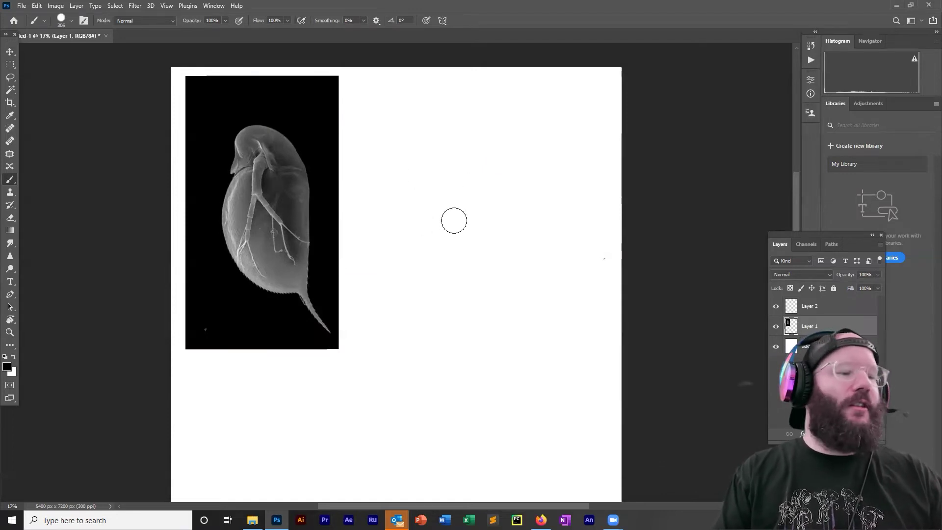
key("alt")
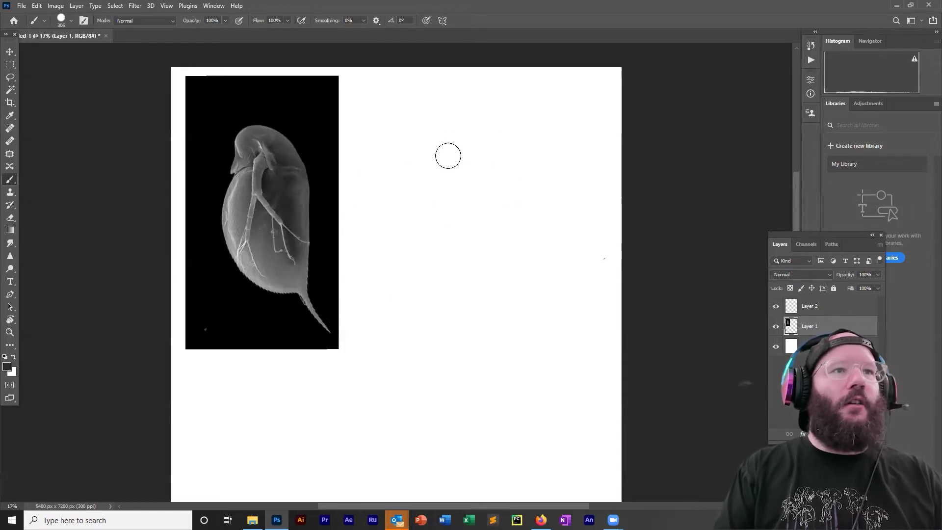
mouse_move(439, 166)
left_mouse_down()
mouse_move(462, 135)
mouse_move(499, 144)
mouse_move(507, 159)
mouse_move(500, 238)
mouse_move(482, 289)
left_mouse_up()
mouse_move(452, 178)
left_mouse_down()
mouse_move(435, 199)
mouse_move(433, 237)
mouse_move(473, 295)
mouse_move(483, 212)
mouse_move(506, 341)
mouse_move(542, 377)
left_mouse_up()
right_click(556, 388, "alt")
left_click_drag(499, 313, 519, 347)
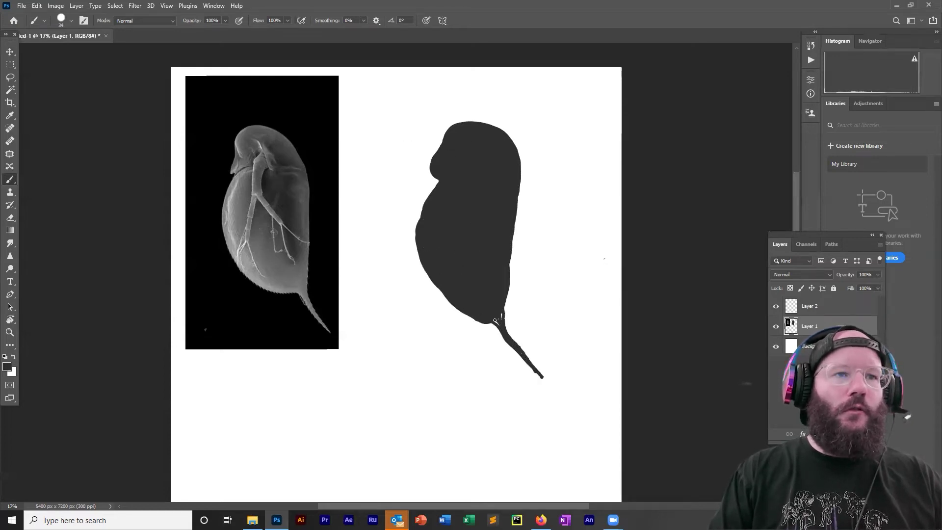
- Switch to the Soft Round brush and set the foreground colour to white (ffffff)
right_click(566, 216)
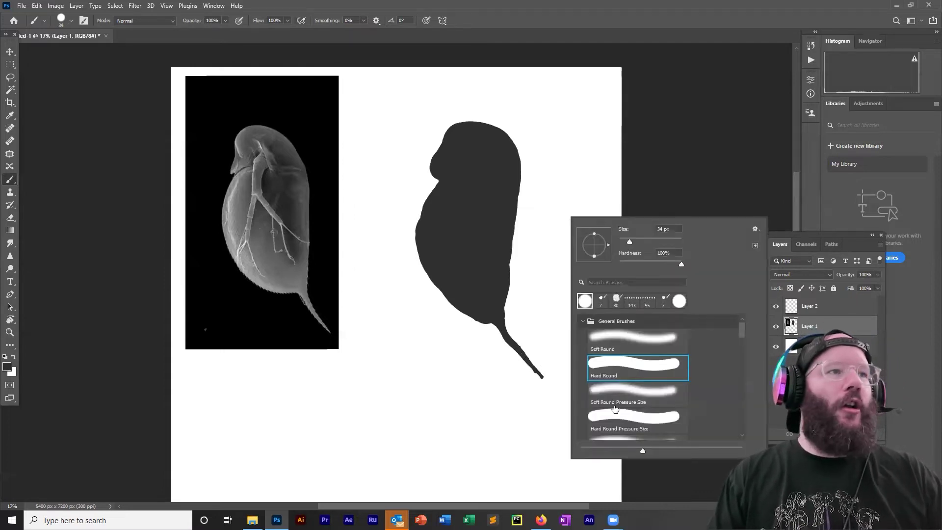
left_click(657, 345)
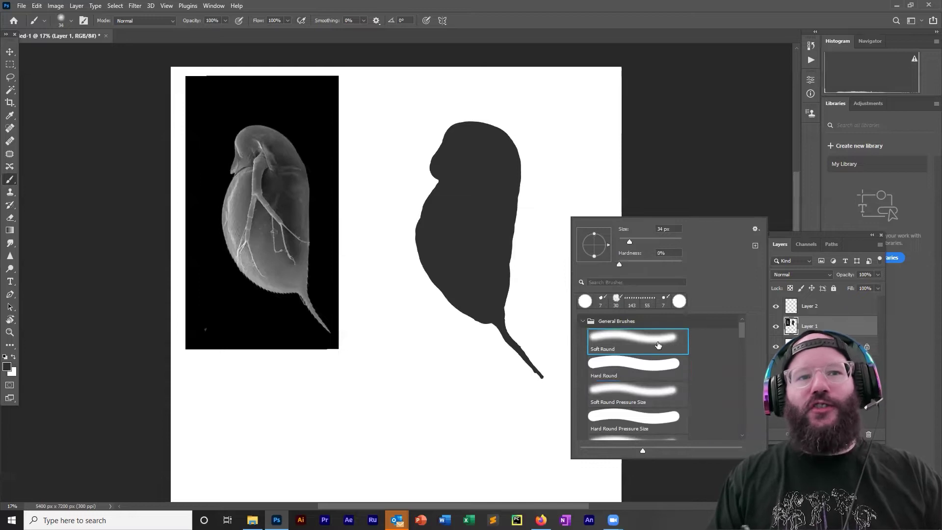
left_click(7, 368)
left_click(342, 120)
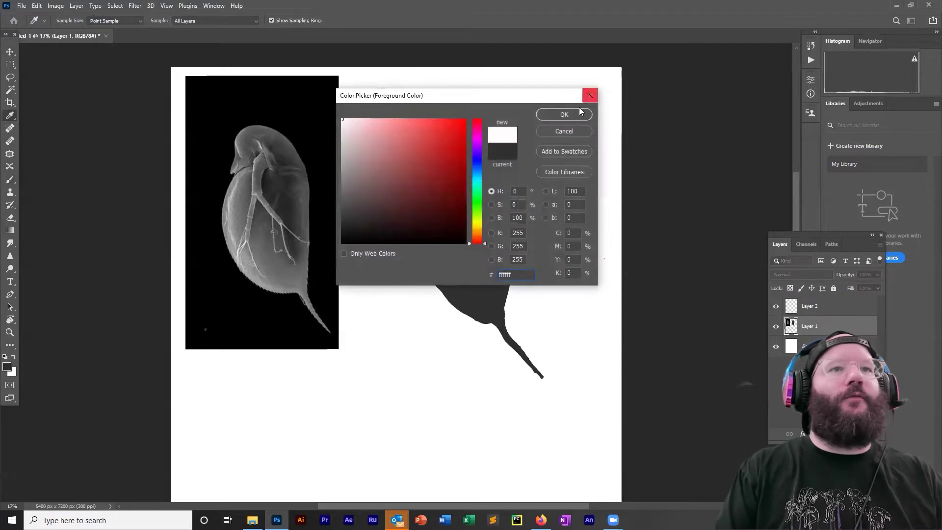
left_click(564, 114)
- Paint soft base highlights over the silhouette's head and body with the white brush at 10% opacity and 127 px
left_click(223, 20)
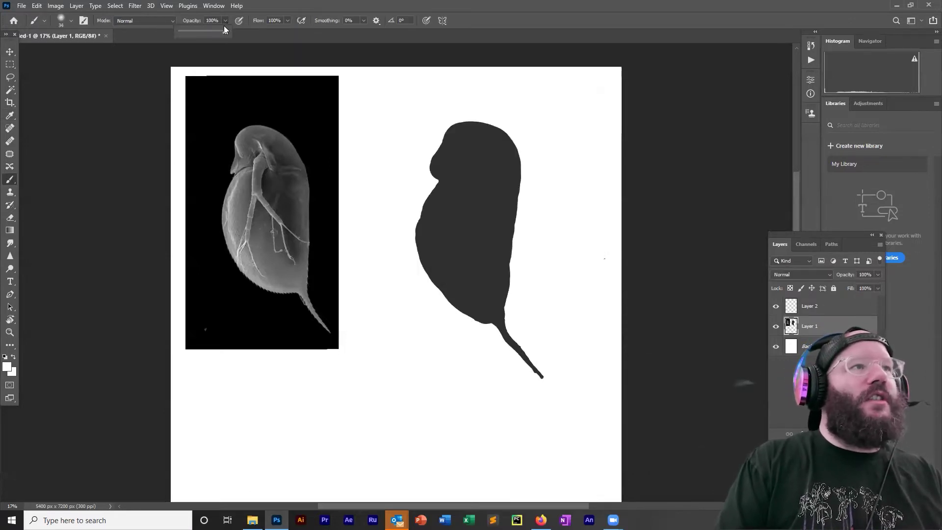
left_click(181, 32)
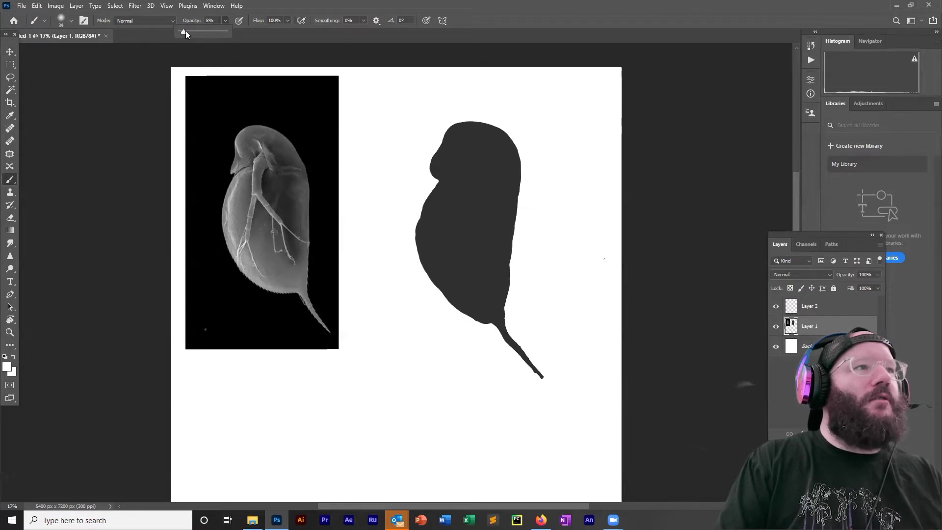
left_click_drag(186, 33, 188, 32)
right_click(450, 191)
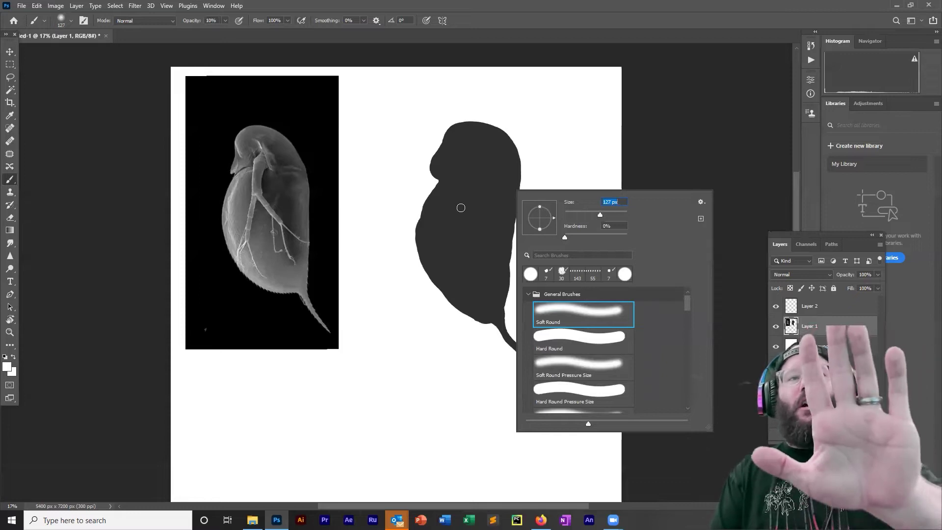
mouse_move(454, 192)
left_mouse_down()
mouse_move(436, 211)
mouse_move(456, 183)
mouse_move(422, 225)
mouse_move(433, 215)
mouse_move(432, 246)
mouse_move(428, 231)
mouse_move(423, 241)
mouse_move(439, 274)
mouse_move(440, 224)
mouse_move(451, 295)
mouse_move(502, 320)
mouse_move(526, 350)
mouse_move(497, 297)
mouse_move(509, 154)
mouse_move(469, 127)
mouse_move(448, 143)
mouse_move(440, 166)
mouse_move(476, 140)
mouse_move(459, 147)
mouse_move(483, 154)
mouse_move(493, 177)
mouse_move(473, 165)
mouse_move(446, 234)
mouse_move(447, 259)
mouse_move(467, 211)
mouse_move(489, 251)
mouse_move(483, 240)
mouse_move(456, 243)
mouse_move(472, 299)
mouse_move(428, 223)
mouse_move(437, 240)
mouse_move(439, 210)
mouse_move(449, 197)
mouse_move(469, 198)
mouse_move(470, 176)
mouse_move(444, 253)
mouse_move(458, 233)
mouse_move(477, 241)
mouse_move(489, 287)
left_mouse_up()
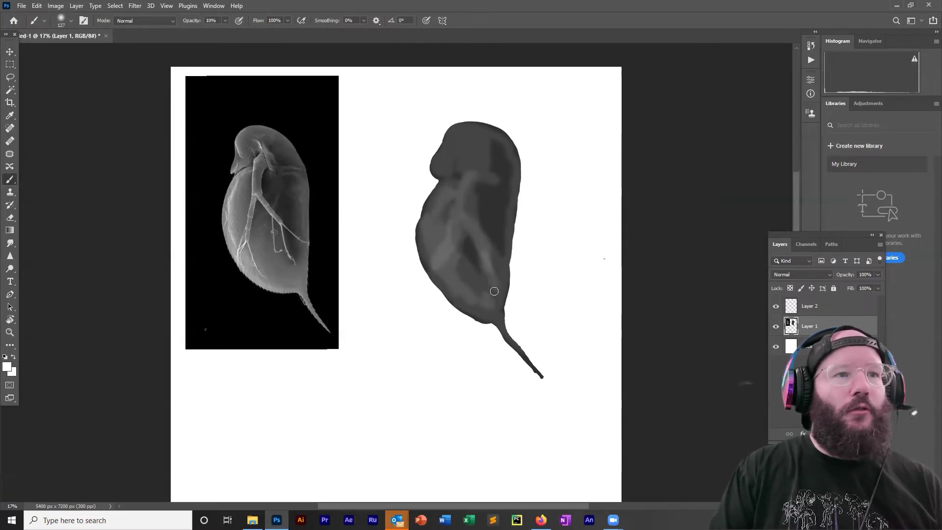
- Reduce the brush to 91 px and build up brighter highlights along the branching veins, head and body edges
right_click(491, 287)
left_click(472, 159)
mouse_move(472, 159)
left_mouse_down()
mouse_move(483, 187)
mouse_move(486, 168)
mouse_move(440, 159)
mouse_move(467, 129)
mouse_move(459, 129)
mouse_move(501, 141)
mouse_move(468, 138)
mouse_move(483, 176)
mouse_move(471, 169)
mouse_move(456, 177)
mouse_move(475, 170)
mouse_move(458, 180)
mouse_move(475, 180)
mouse_move(457, 178)
mouse_move(476, 177)
mouse_move(458, 180)
mouse_move(450, 206)
mouse_move(470, 180)
mouse_move(456, 193)
mouse_move(463, 184)
mouse_move(454, 215)
mouse_move(463, 184)
mouse_move(458, 237)
mouse_move(462, 197)
mouse_move(451, 247)
mouse_move(432, 268)
left_mouse_up()
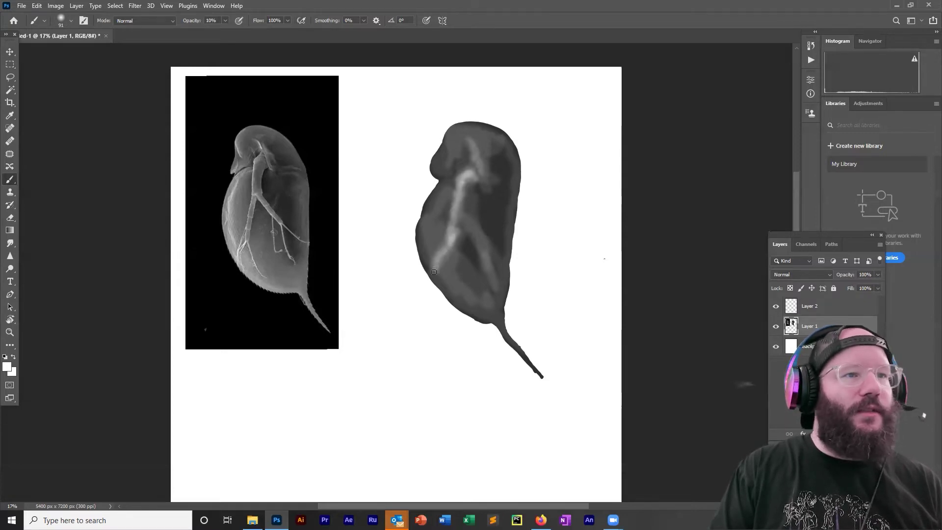
mouse_move(464, 220)
left_mouse_down()
mouse_move(500, 261)
mouse_move(510, 232)
mouse_move(498, 172)
mouse_move(489, 177)
mouse_move(442, 147)
mouse_move(460, 180)
mouse_move(442, 162)
mouse_move(470, 187)
mouse_move(451, 187)
mouse_move(444, 215)
mouse_move(430, 214)
mouse_move(434, 249)
mouse_move(444, 230)
left_mouse_up()
mouse_move(462, 301)
left_mouse_down()
mouse_move(457, 264)
mouse_move(481, 264)
mouse_move(501, 327)
mouse_move(481, 307)
mouse_move(488, 303)
mouse_move(439, 297)
mouse_move(456, 274)
mouse_move(434, 244)
mouse_move(504, 250)
mouse_move(485, 260)
mouse_move(470, 246)
mouse_move(467, 153)
mouse_move(464, 143)
mouse_move(478, 202)
mouse_move(448, 146)
mouse_move(447, 168)
mouse_move(473, 179)
mouse_move(445, 188)
mouse_move(443, 205)
mouse_move(492, 164)
mouse_move(472, 136)
mouse_move(487, 143)
mouse_move(484, 135)
mouse_move(504, 178)
mouse_move(514, 152)
mouse_move(498, 200)
mouse_move(511, 202)
mouse_move(503, 269)
mouse_move(480, 230)
mouse_move(504, 231)
mouse_move(491, 311)
mouse_move(483, 274)
mouse_move(414, 261)
mouse_move(512, 178)
left_mouse_up()
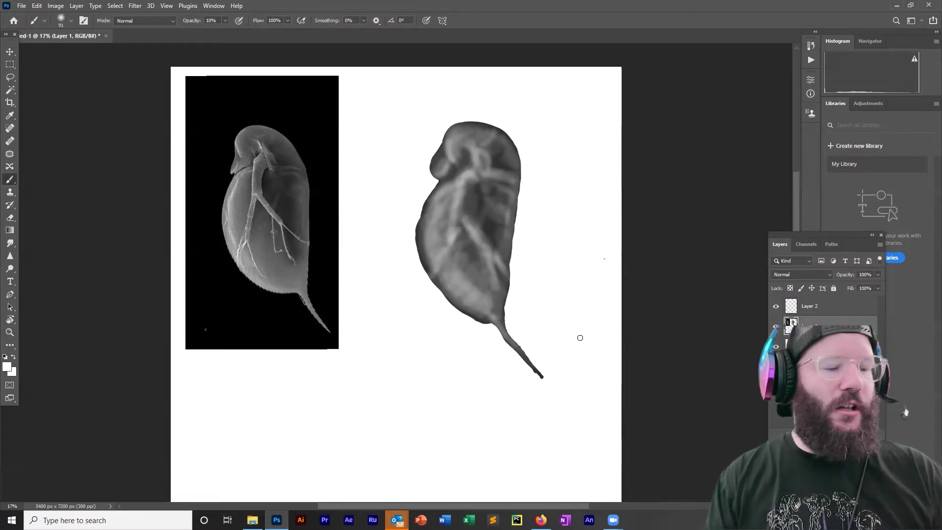
- Select the 143 px multi-line hatching brush and try a stroke from the head down across the body
right_click(434, 224)
left_click(510, 309)
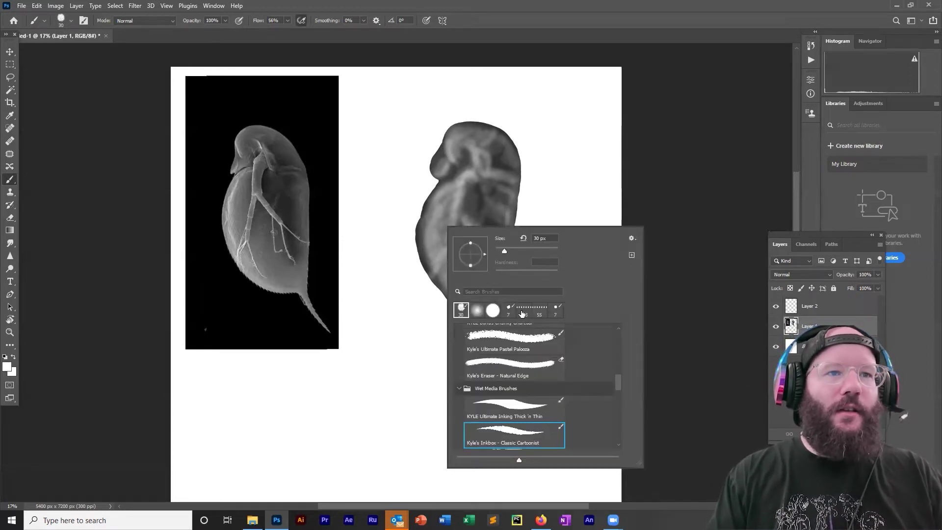
left_click(521, 309)
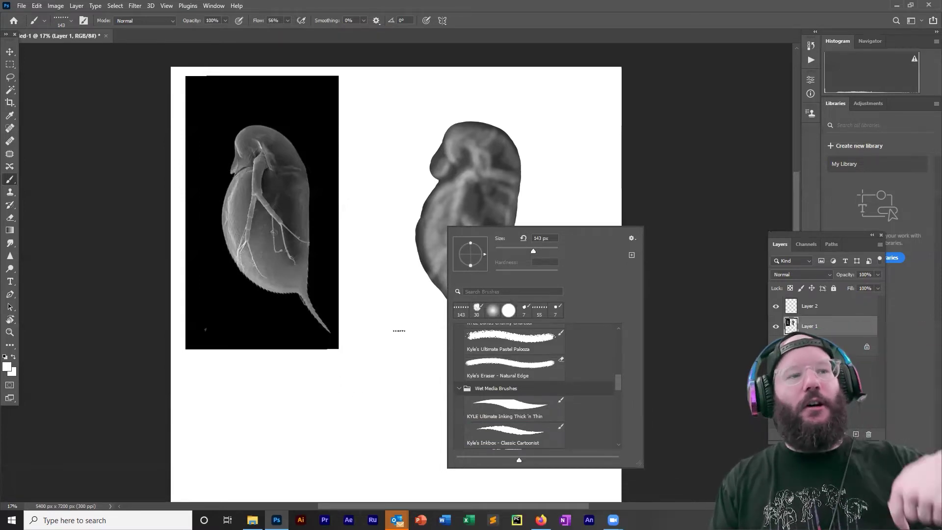
left_click(383, 296)
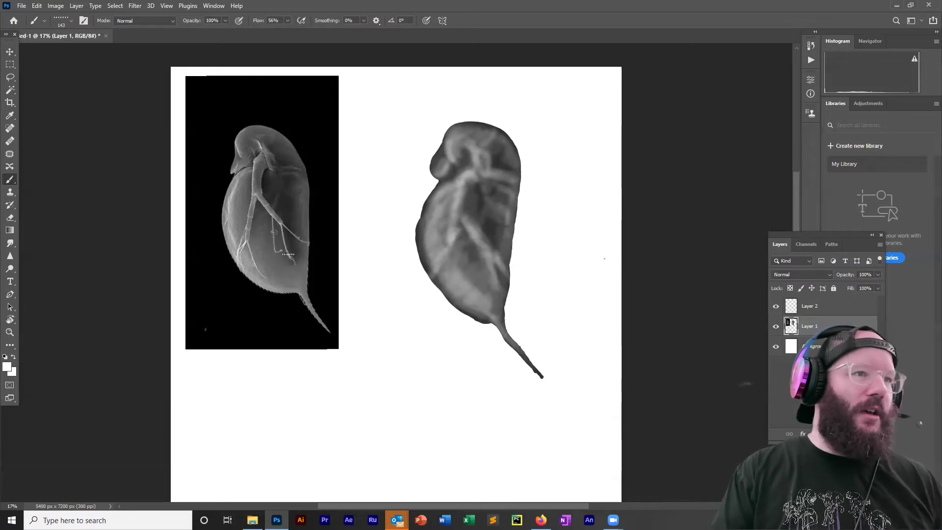
left_click_drag(485, 118, 482, 227)
key("ctrl+z")
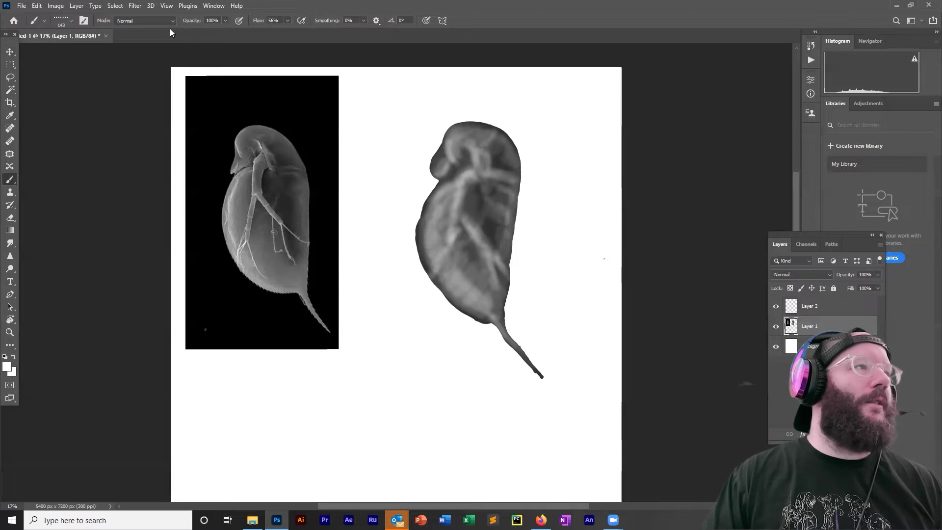
- Add a new layer for the hatching above the existing layers
left_click(77, 6)
mouse_move(147, 16)
left_click(187, 20)
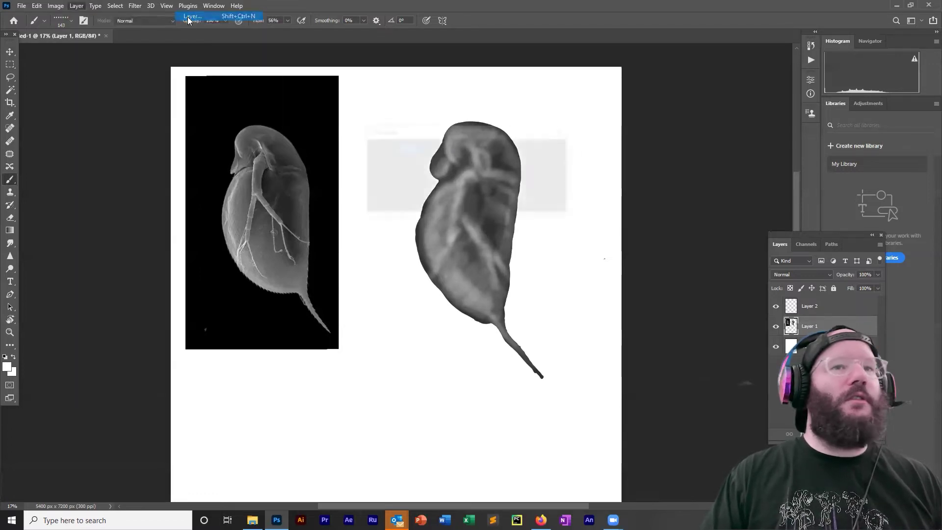
left_click(550, 150)
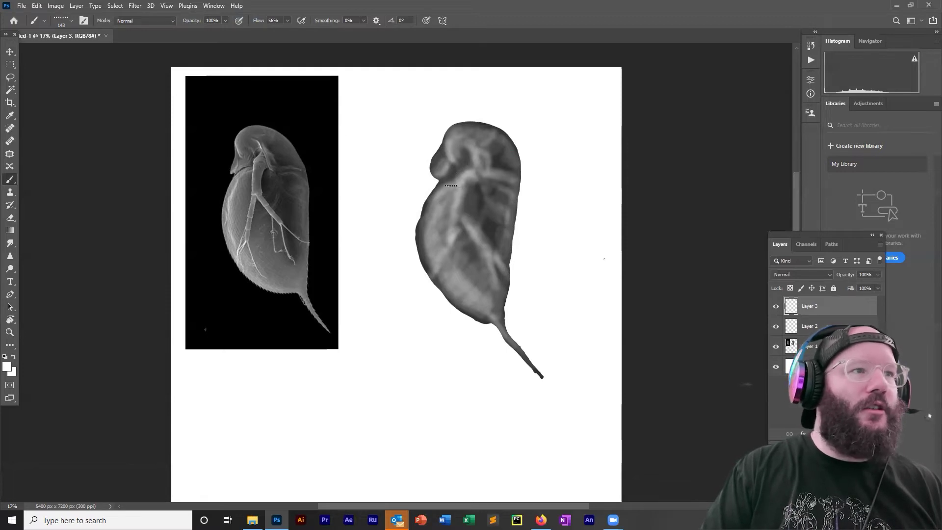
- Paint curved white hatching strokes over the body and head, following the organism's contours
mouse_move(451, 185)
left_mouse_down()
mouse_move(461, 210)
mouse_move(449, 211)
mouse_move(463, 239)
left_mouse_up()
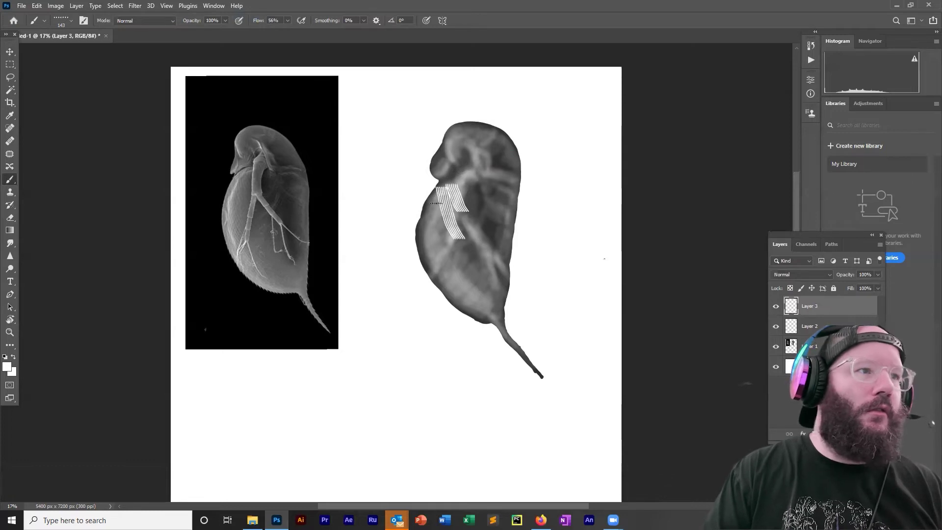
mouse_move(433, 199)
left_mouse_down()
mouse_move(465, 255)
mouse_move(435, 249)
mouse_move(488, 317)
mouse_move(433, 263)
mouse_move(474, 302)
mouse_move(500, 314)
left_mouse_up()
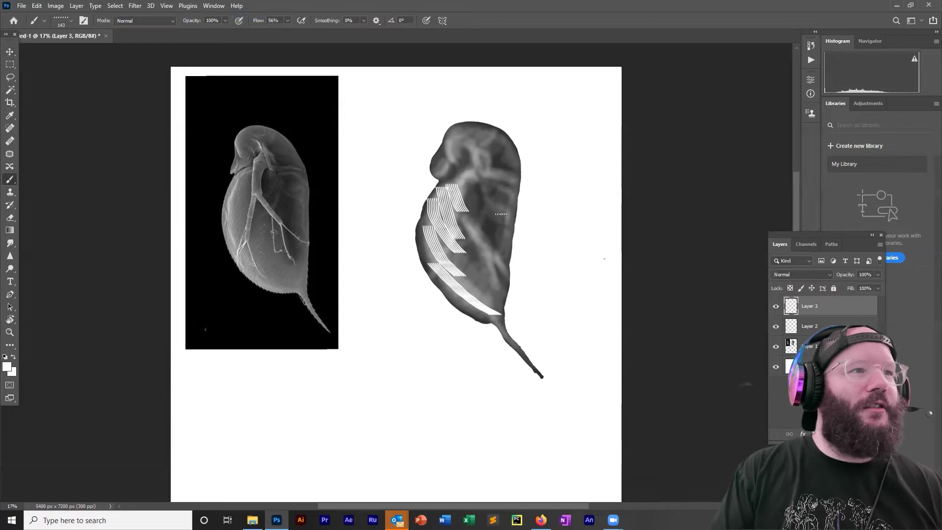
left_click_drag(478, 201, 507, 235)
mouse_move(468, 223)
left_mouse_down()
mouse_move(505, 255)
mouse_move(504, 283)
left_mouse_up()
left_click_drag(450, 249, 500, 303)
left_click_drag(484, 184, 511, 213)
left_click_drag(508, 137, 439, 175)
left_click_drag(464, 142, 446, 158)
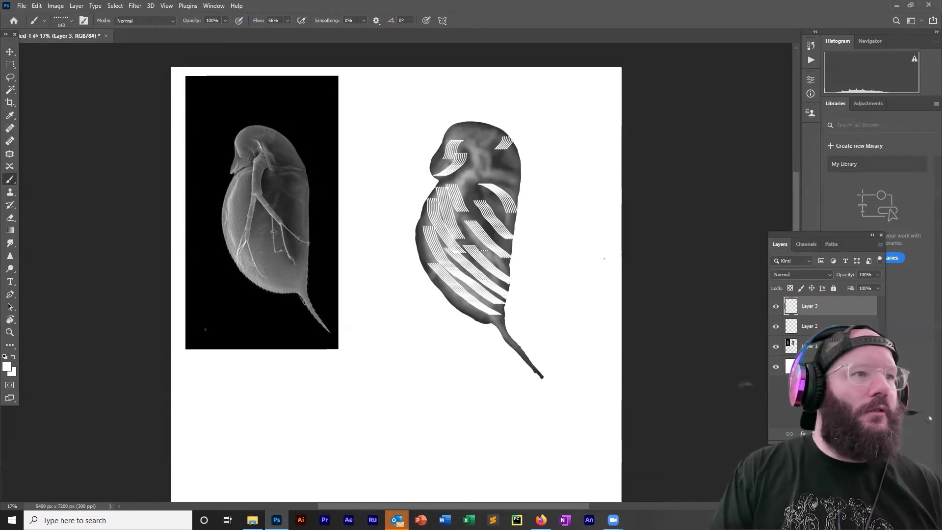
- Cross-hatch the lower body with white strokes running in the opposite diagonal direction
mouse_move(473, 207)
left_mouse_down()
mouse_move(429, 270)
mouse_move(438, 281)
left_mouse_up()
left_click_drag(507, 212, 457, 274)
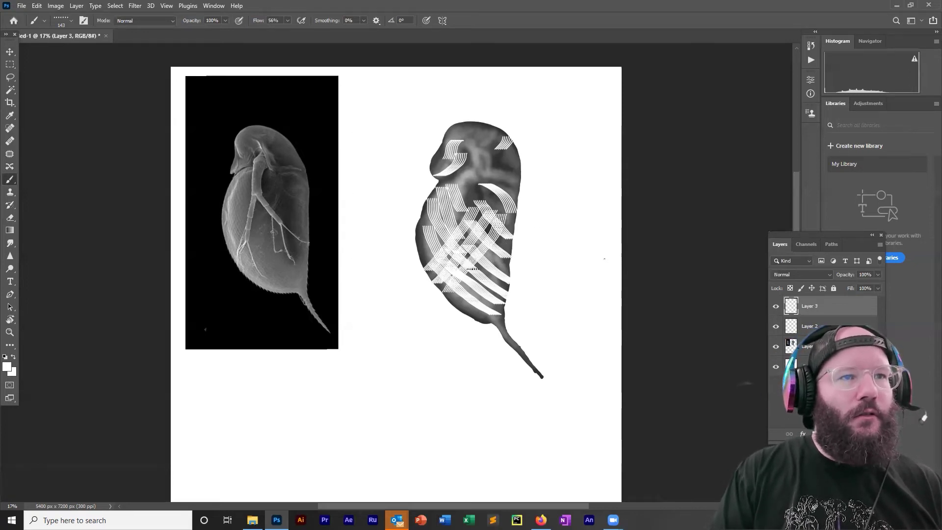
left_click_drag(501, 251, 460, 292)
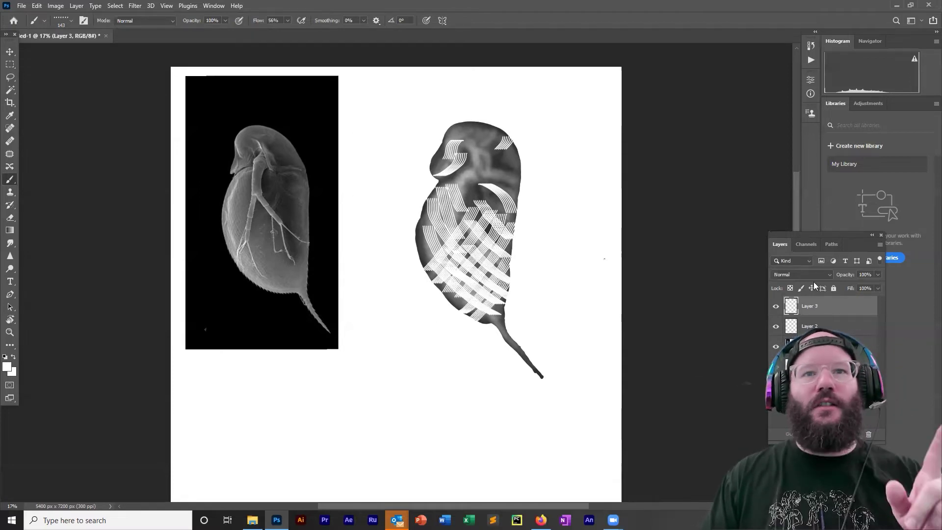
- Lower the hatching layer's opacity to 15% and clean up the hatching with a 40 px Hard Round eraser
left_click(877, 274)
left_click_drag(880, 285, 840, 284)
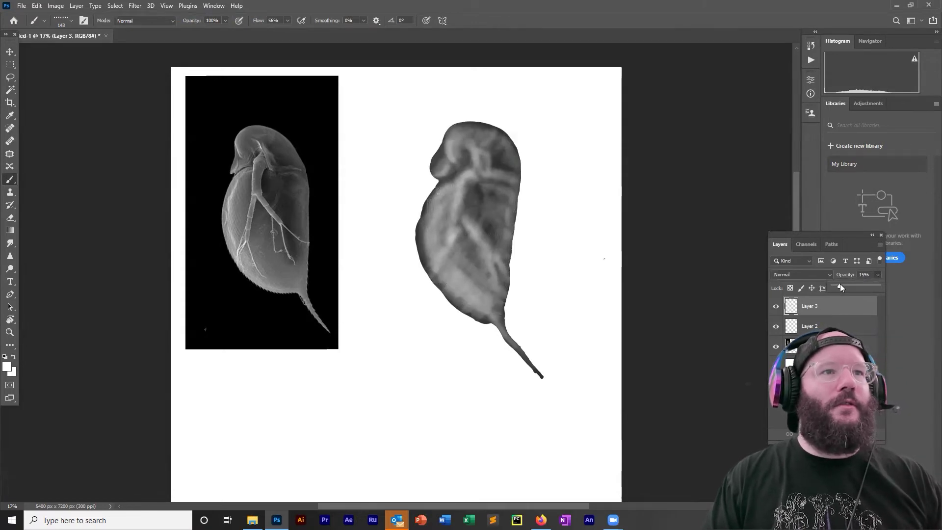
key("e")
right_click(520, 211)
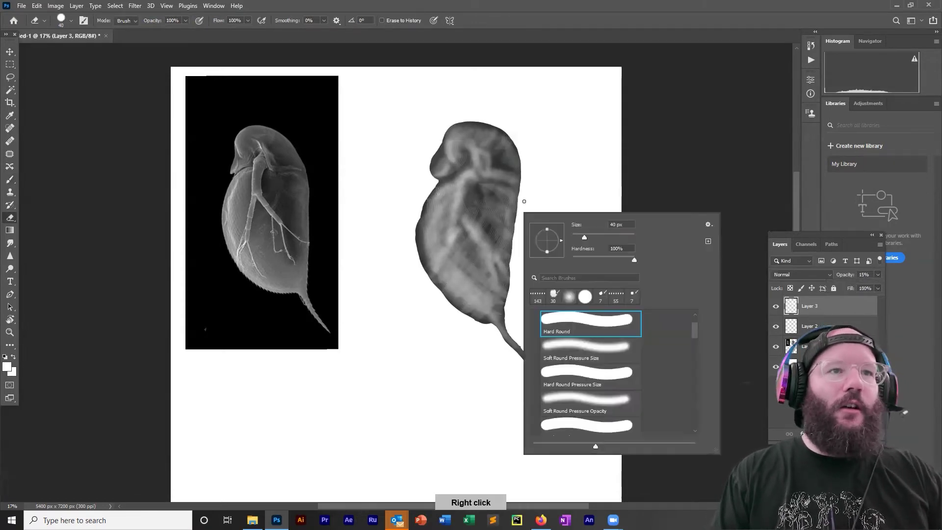
left_click(457, 207)
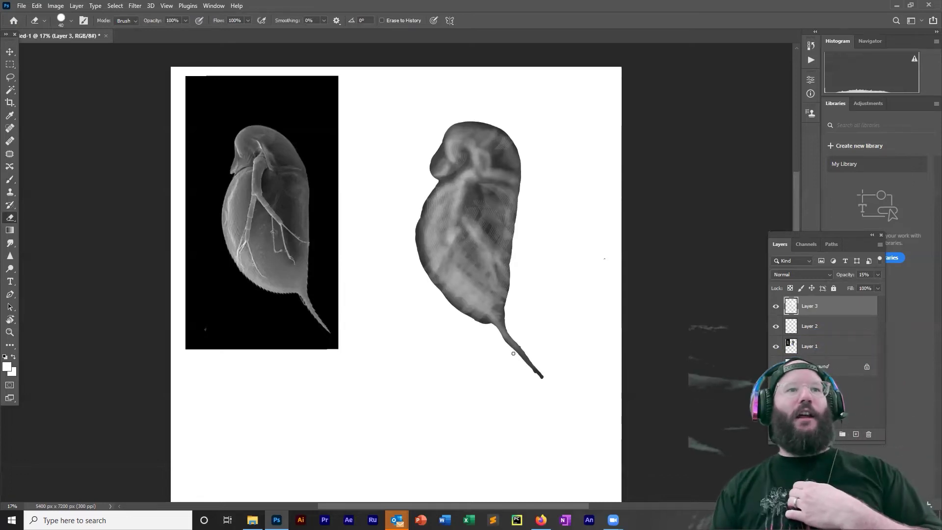
- Lower the hatching layer's opacity to 5%
left_click(876, 275)
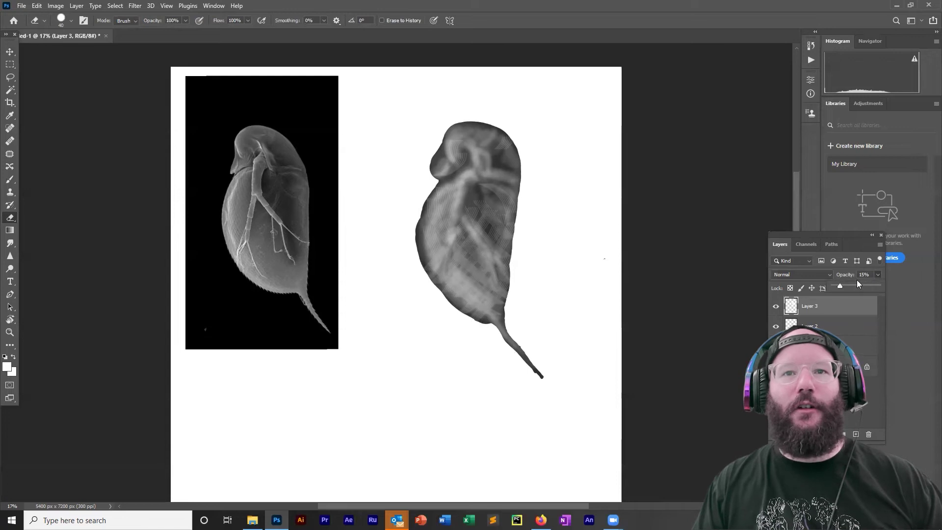
left_click_drag(839, 285, 836, 287)
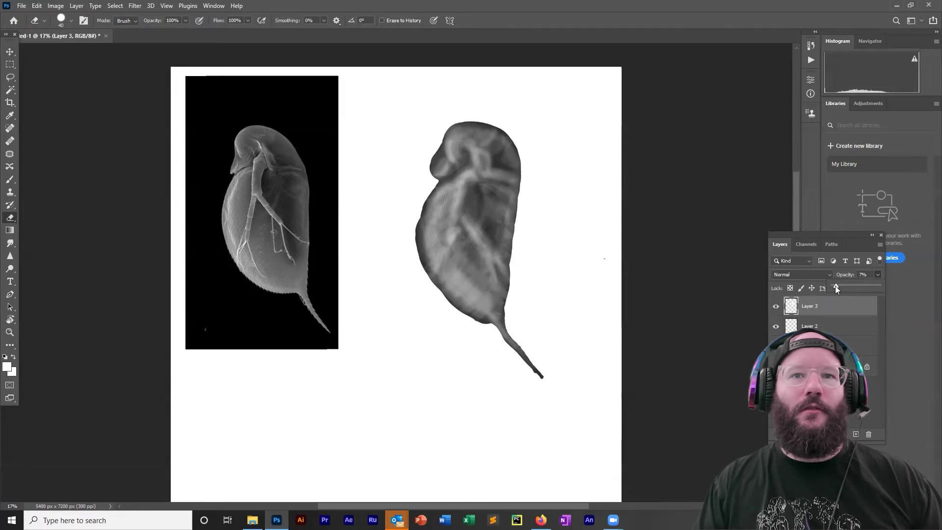
left_click_drag(835, 286, 836, 286)
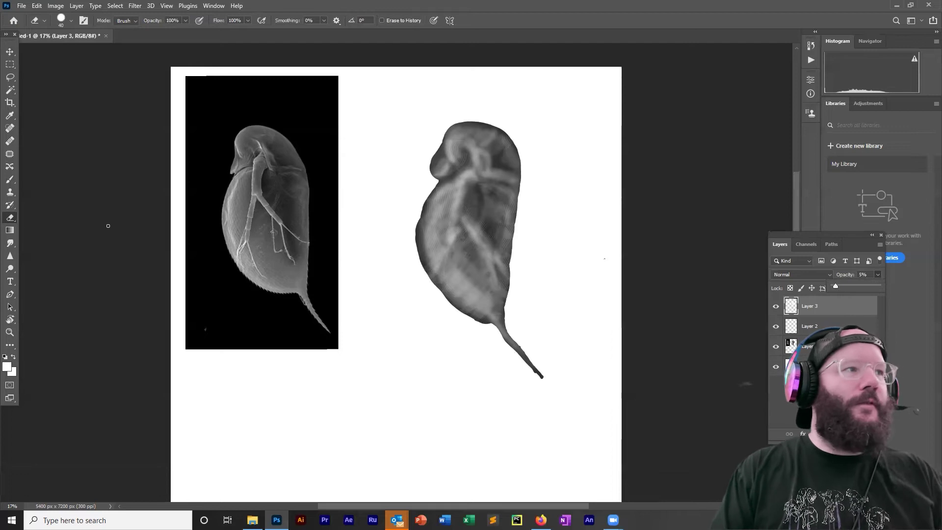
- Add a new layer above the hatching and choose the 25 px KYLE Ultimate Inking Thick 'n Thin brush
left_click(77, 6)
mouse_move(94, 18)
left_click(208, 17)
left_click(548, 149)
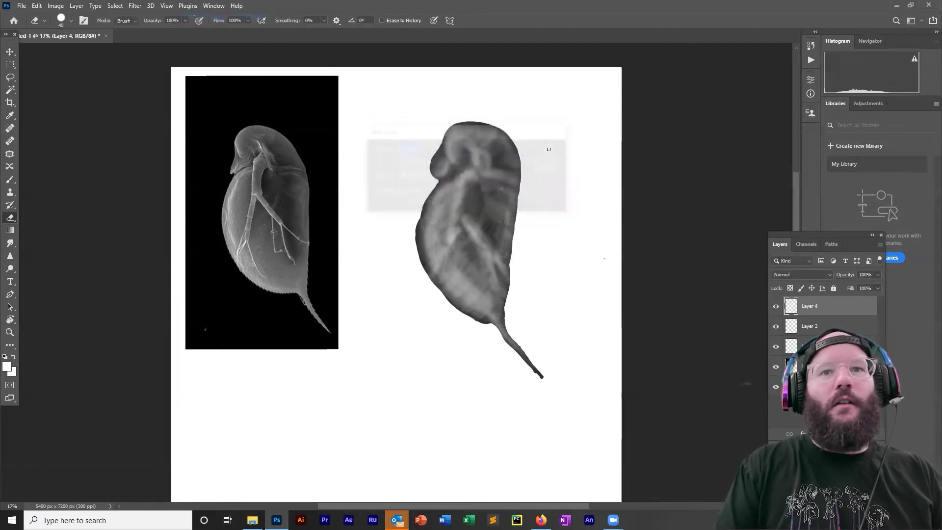
key("b")
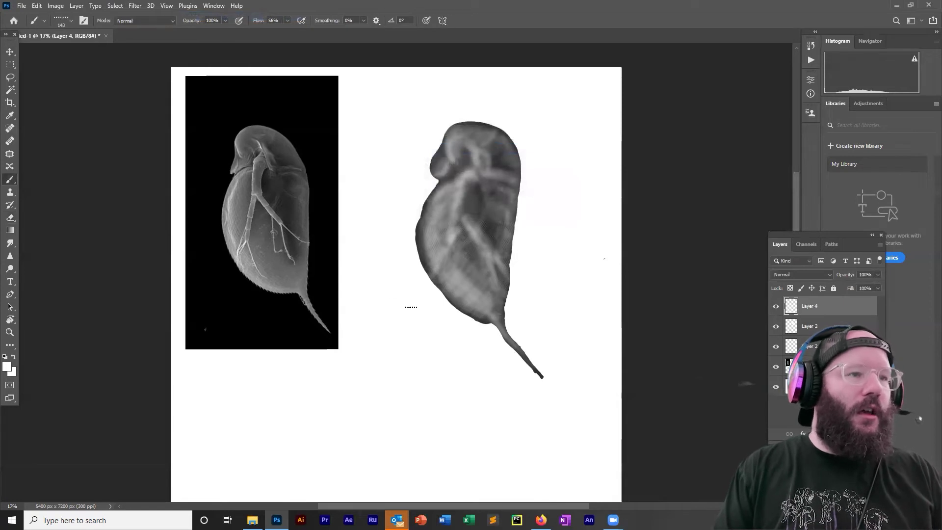
right_click(344, 266)
left_click_drag(522, 382, 519, 423)
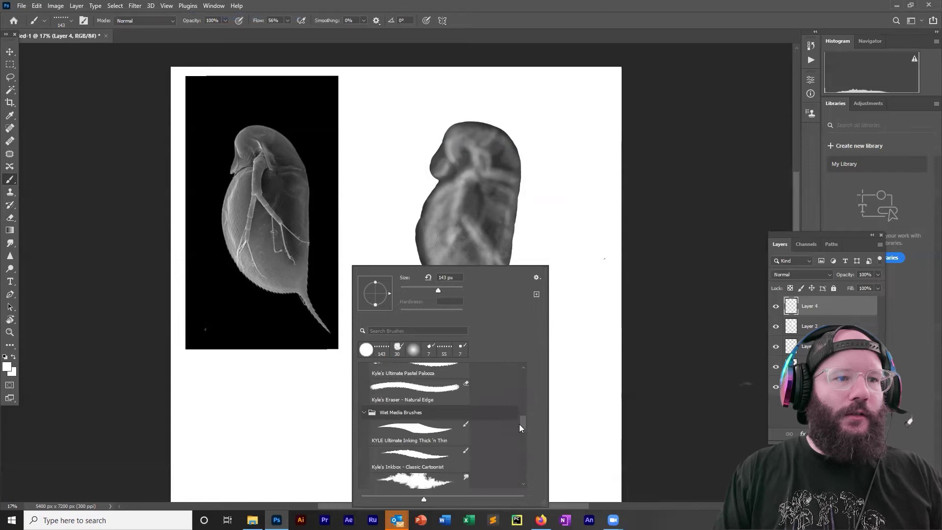
left_click(418, 428)
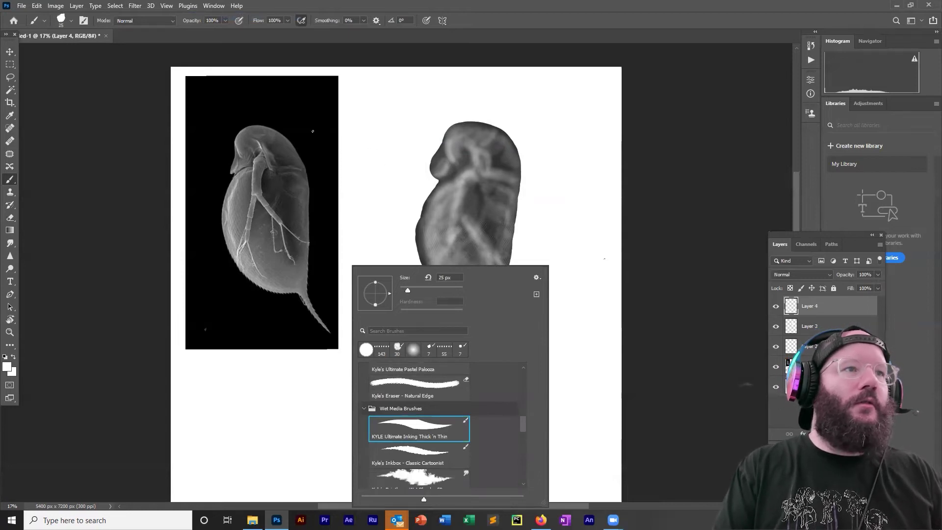
- Ink thin white highlight lines along the head, the branching antenna and its segments, and the body's left flank
left_click_drag(311, 131, 307, 154)
key("ctrl+z")
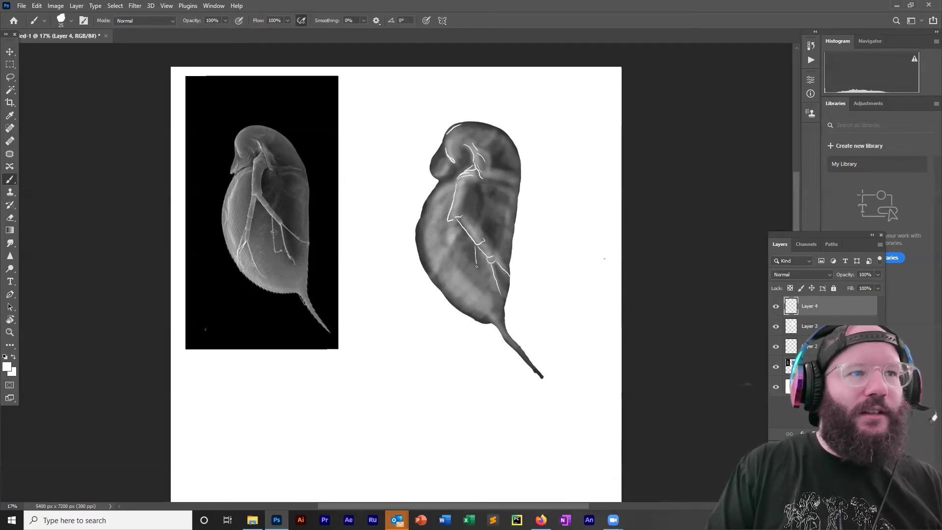
left_click_drag(483, 282, 493, 285)
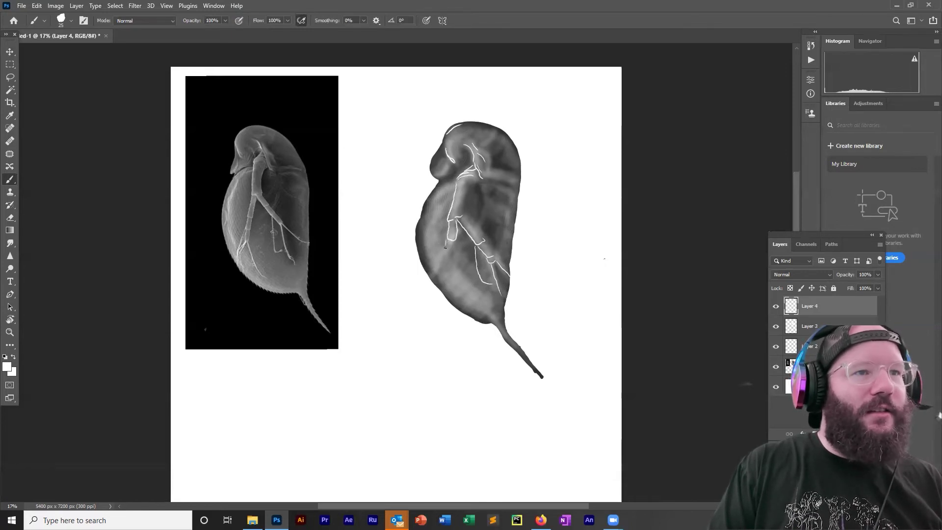
mouse_move(448, 263)
left_mouse_down()
mouse_move(452, 288)
mouse_move(429, 271)
left_mouse_up()
mouse_move(442, 191)
left_mouse_down()
mouse_move(427, 238)
mouse_move(432, 219)
left_mouse_up()
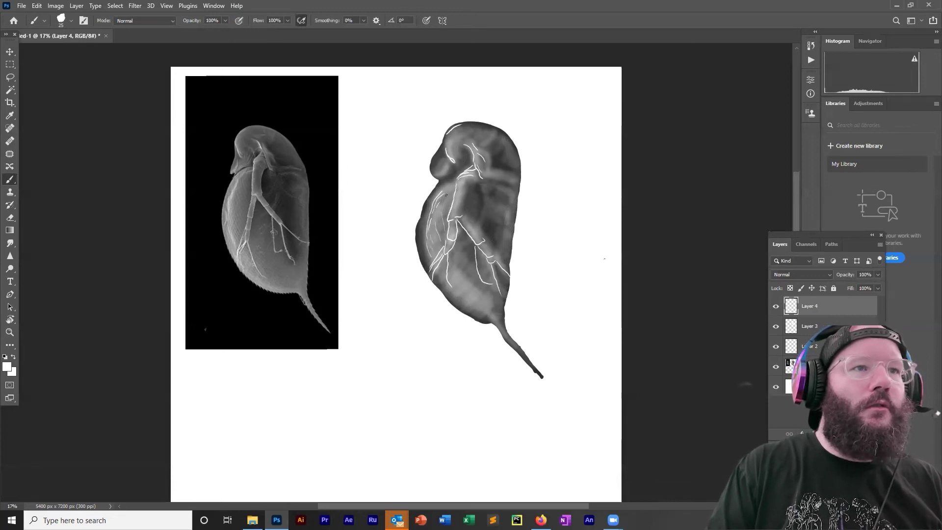
- Ink white lines on the right side and head, short marks along the lower-left edge, and diagonal stripes across the lower body
left_click_drag(486, 192, 508, 215)
left_click_drag(494, 174, 509, 180)
left_click_drag(489, 136, 495, 137)
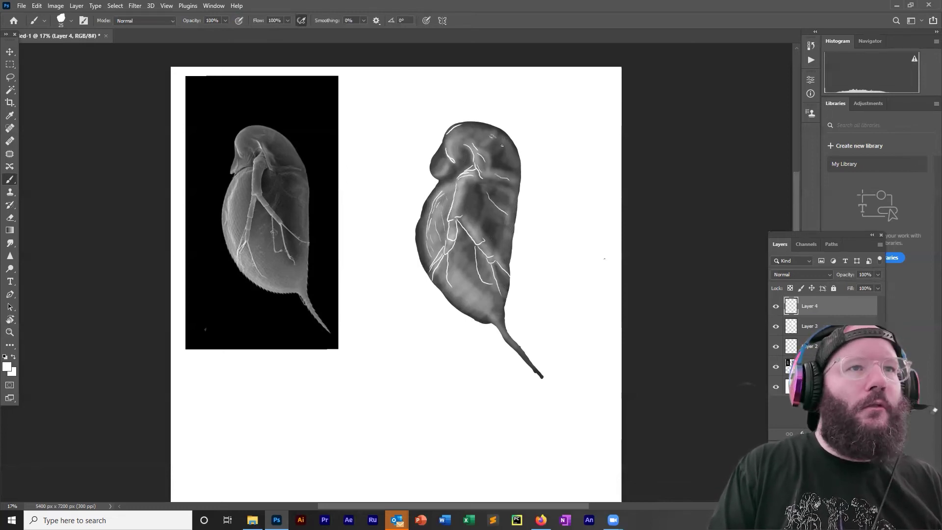
left_click_drag(436, 284, 488, 323)
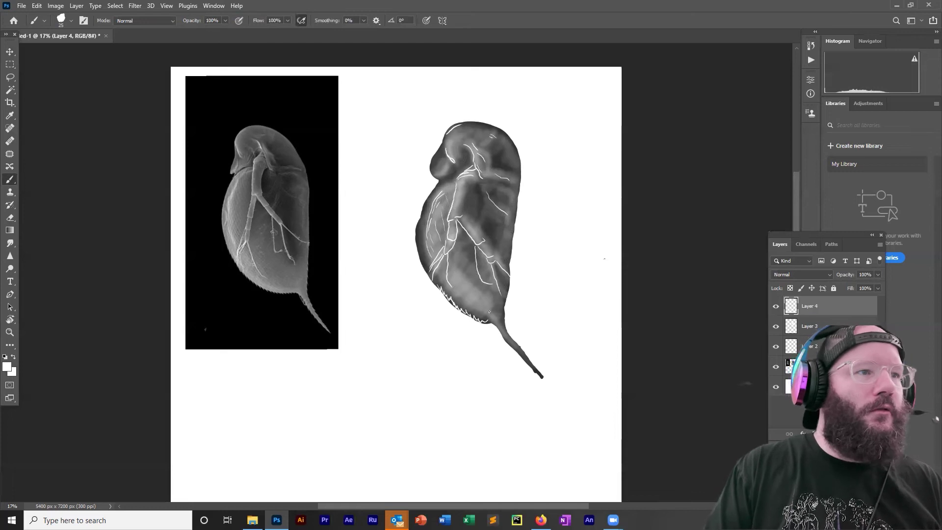
left_click_drag(463, 267, 444, 285)
left_click_drag(501, 293, 481, 313)
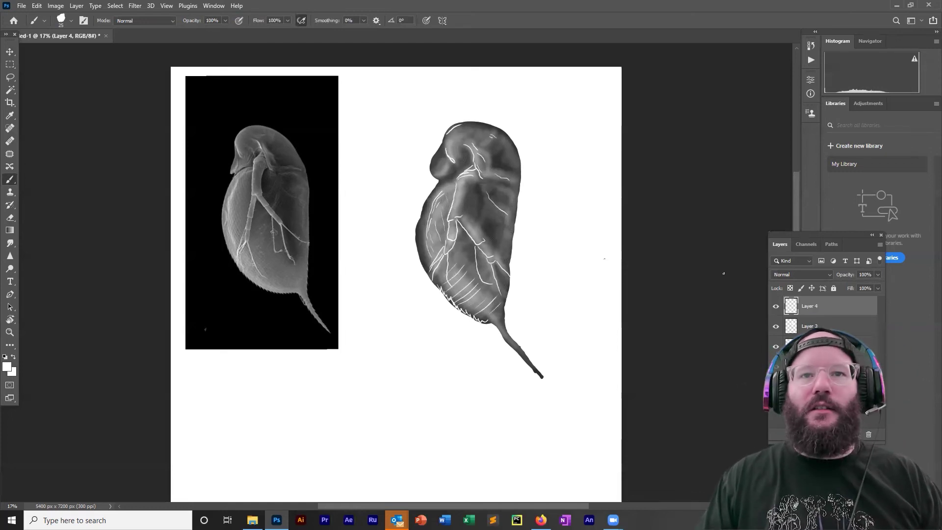
- Lower the white line layer's opacity to 24% and add another new layer above it
left_click(877, 274)
left_click_drag(849, 283, 836, 287)
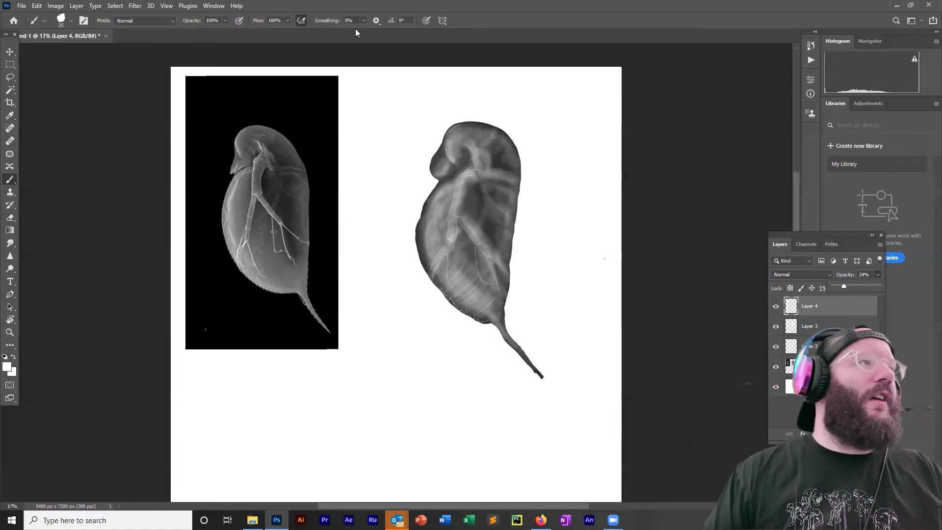
left_click(78, 6)
mouse_move(84, 17)
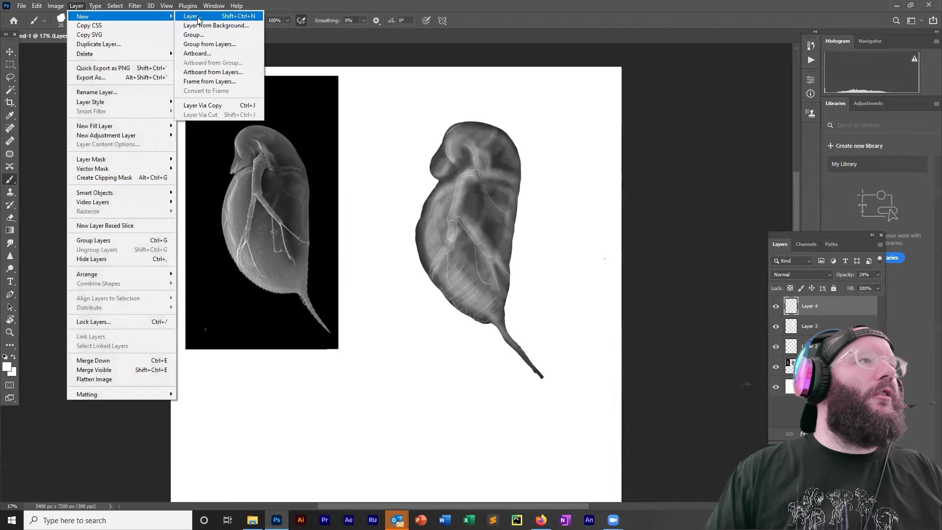
left_click(196, 18)
left_click(547, 149)
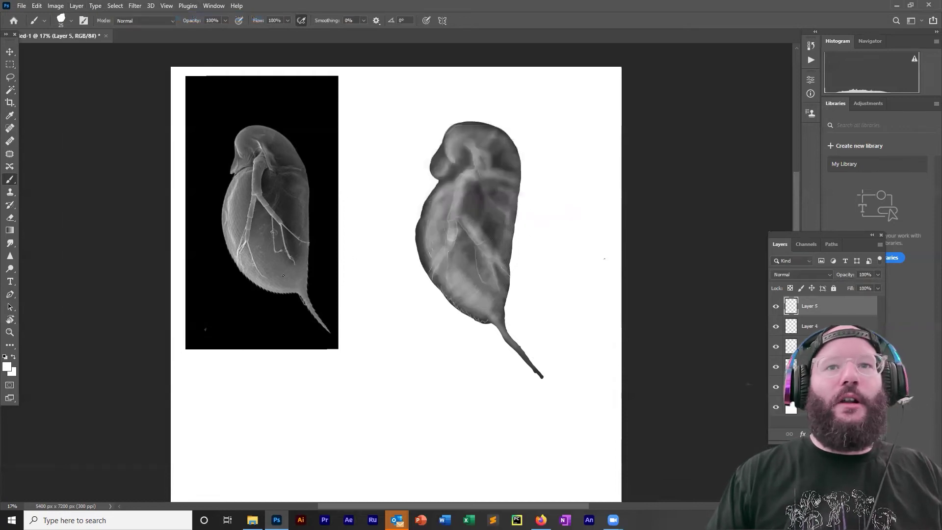
- Set the foreground colour to black (000000) and ink dark head creases and short hairs along the lower body edge, undoing stray strokes
left_click(7, 365)
type("000000")
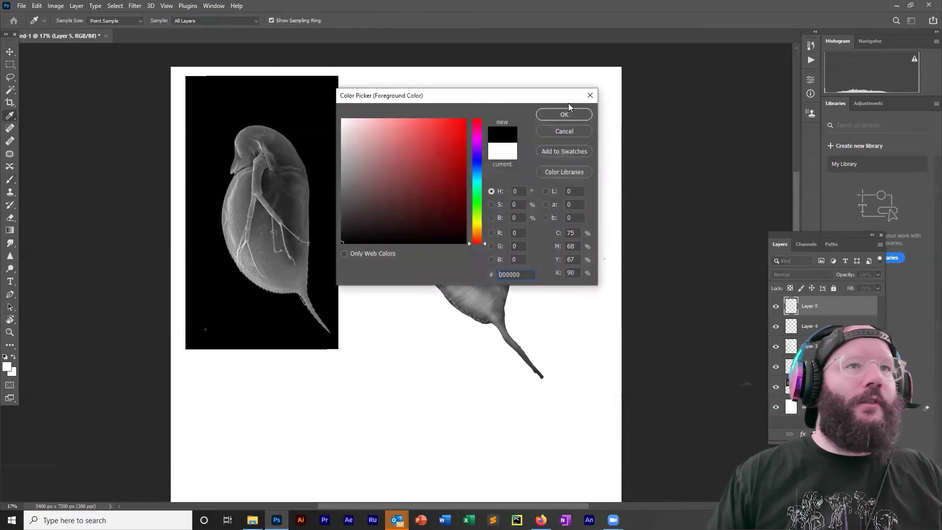
left_click(564, 113)
key("b")
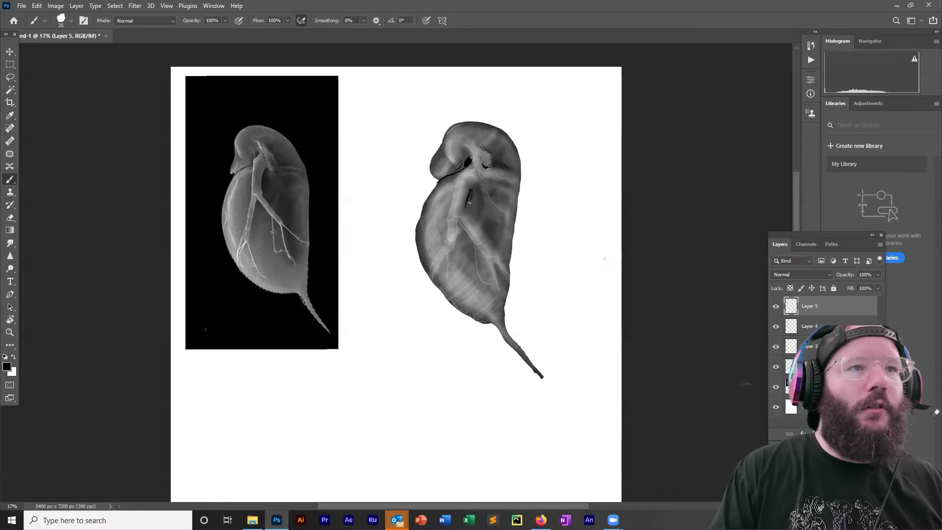
key("ctrl+z")
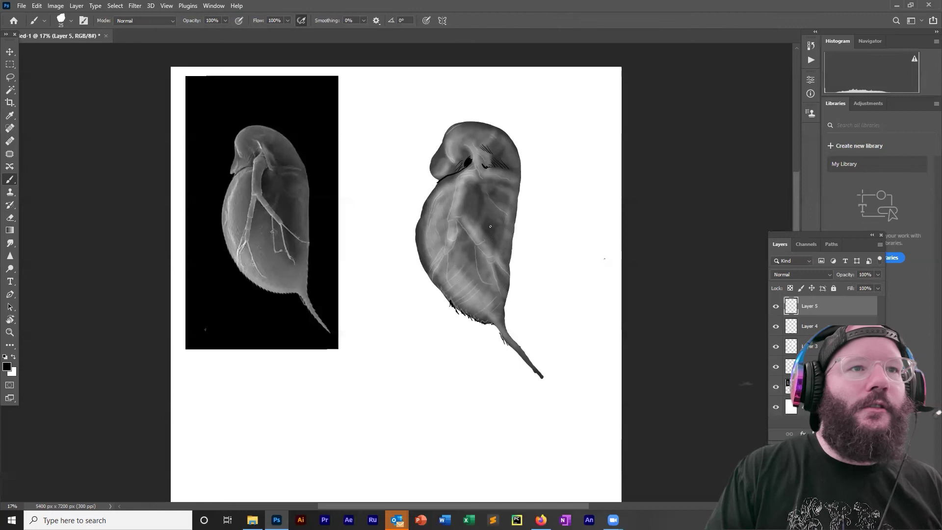
- Switch to the Soft Round brush at 155 px and add a new layer for dark shading
right_click(605, 258)
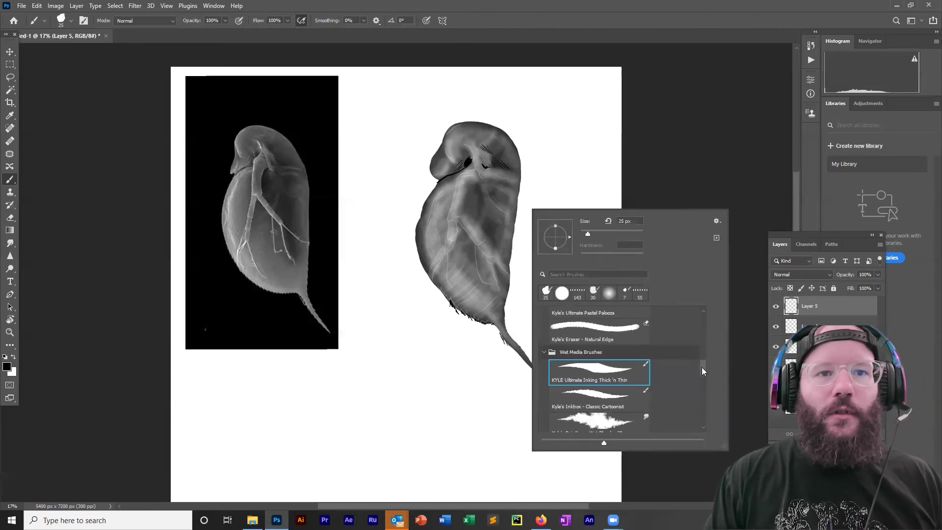
left_click(579, 335)
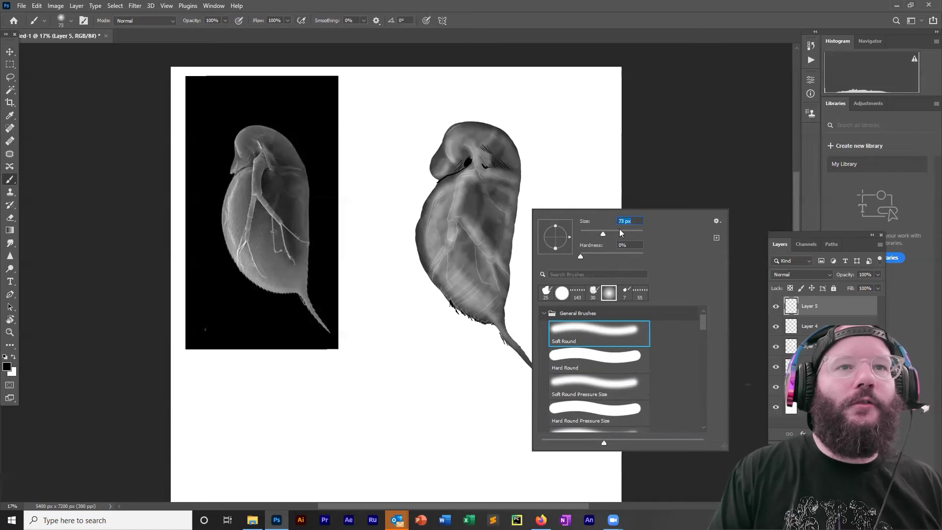
left_click(76, 5)
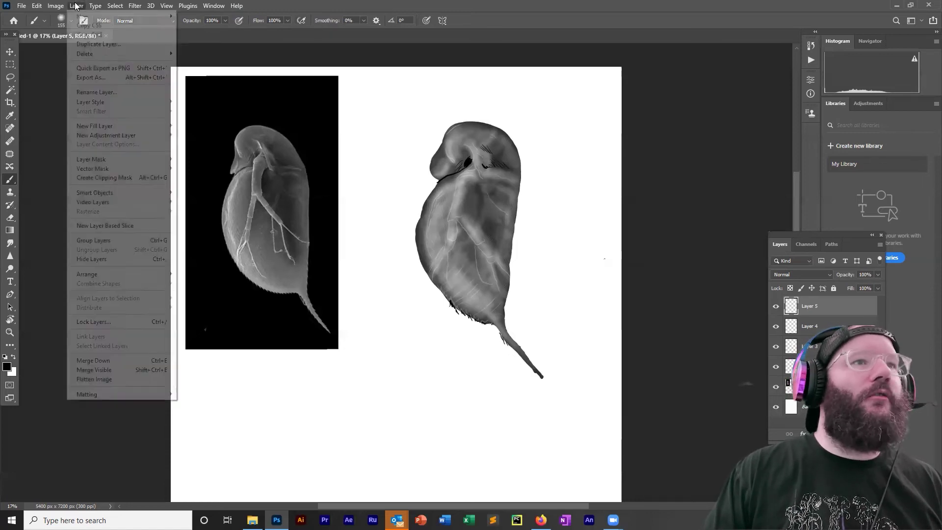
mouse_move(91, 17)
left_click(199, 17)
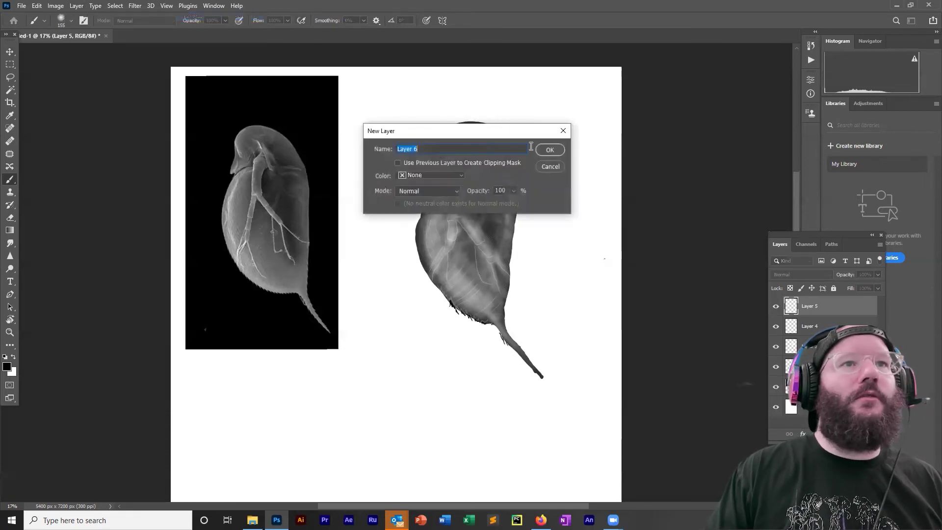
left_click(544, 149)
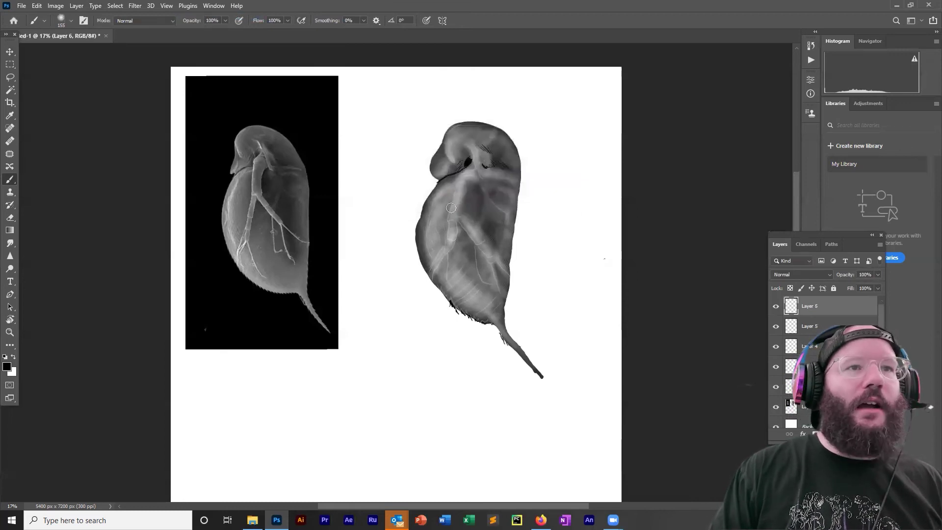
- Set the soft brush to 243 px and 18% opacity and darken the hollow in the upper middle of the body
right_click(500, 199)
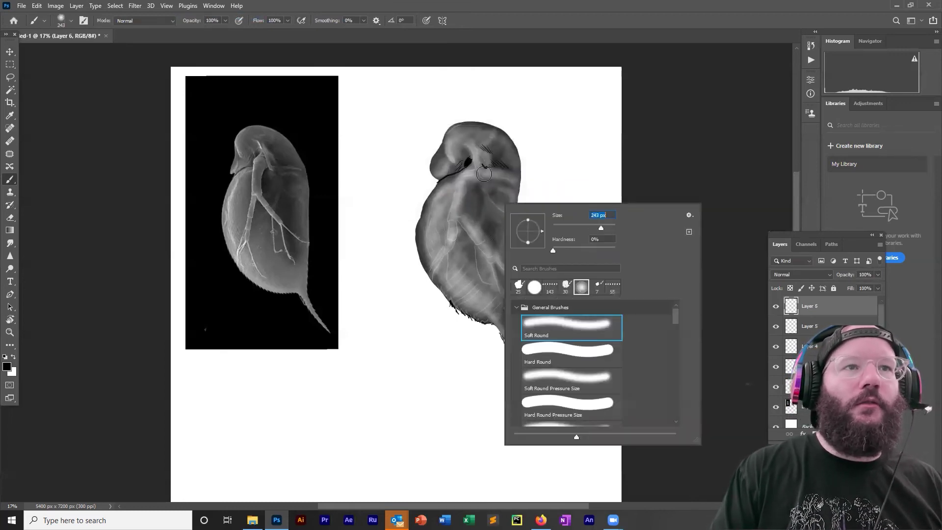
left_click(224, 20)
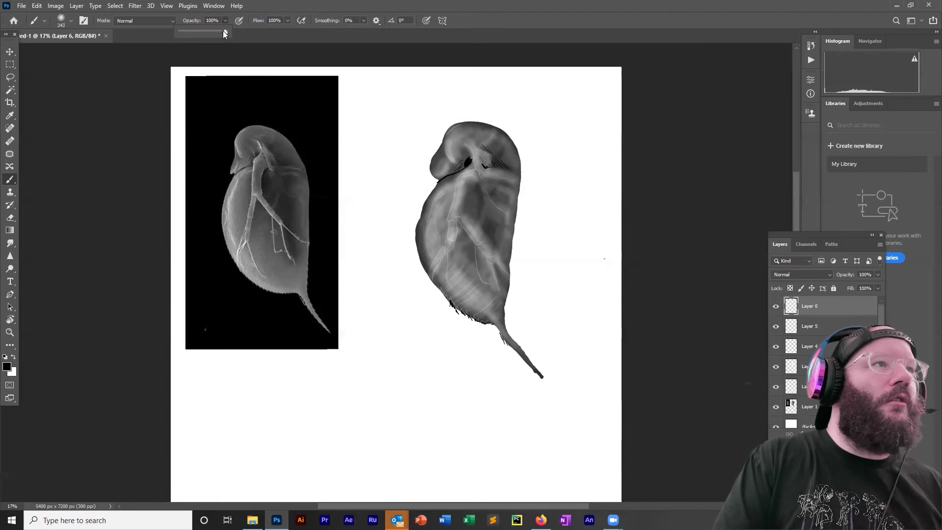
left_click_drag(195, 32, 188, 30)
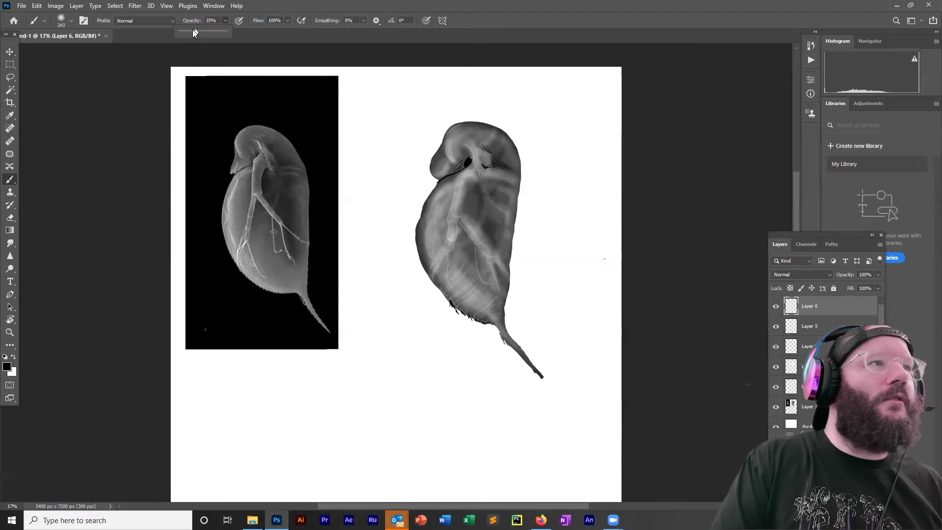
mouse_move(470, 196)
left_mouse_down()
mouse_move(477, 206)
mouse_move(475, 190)
mouse_move(467, 196)
mouse_move(482, 190)
mouse_move(470, 199)
left_mouse_up()
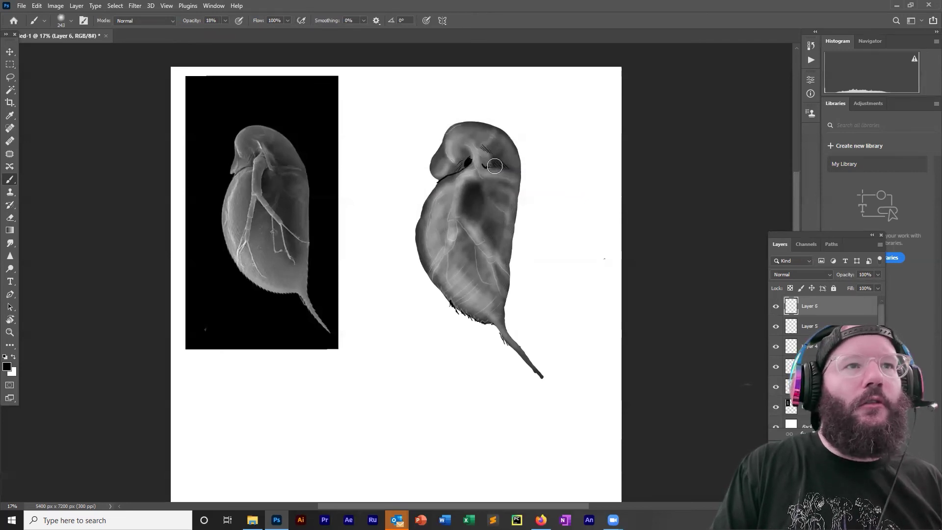
- Reduce the soft brush to 92 px and paint dark shadows in the head and beside the antenna branches
right_click(497, 167)
left_click(587, 186)
key("Return")
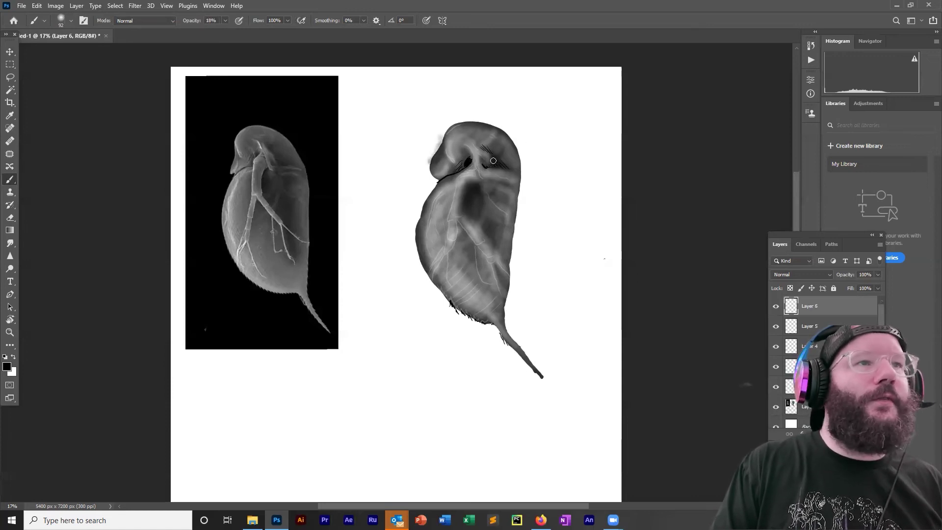
mouse_move(491, 146)
left_mouse_down()
mouse_move(517, 177)
mouse_move(502, 161)
left_mouse_up()
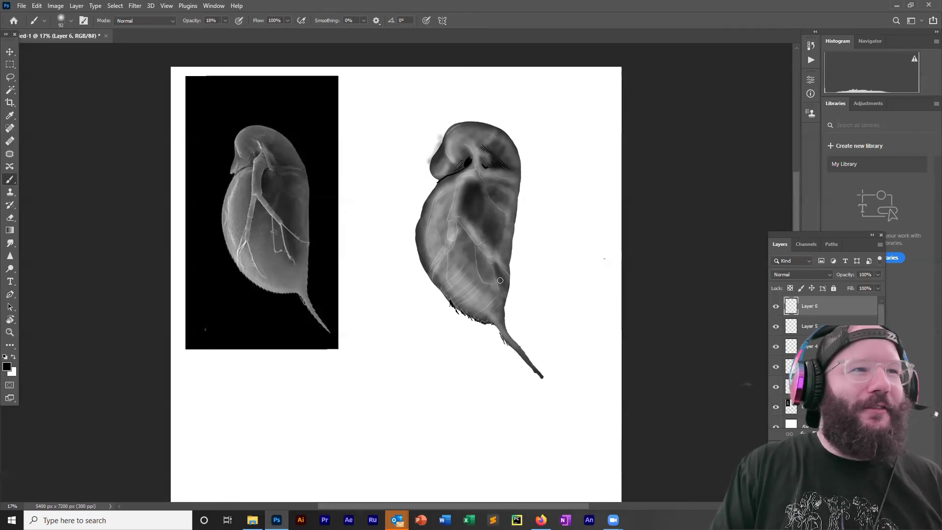
left_click_drag(482, 272, 487, 263)
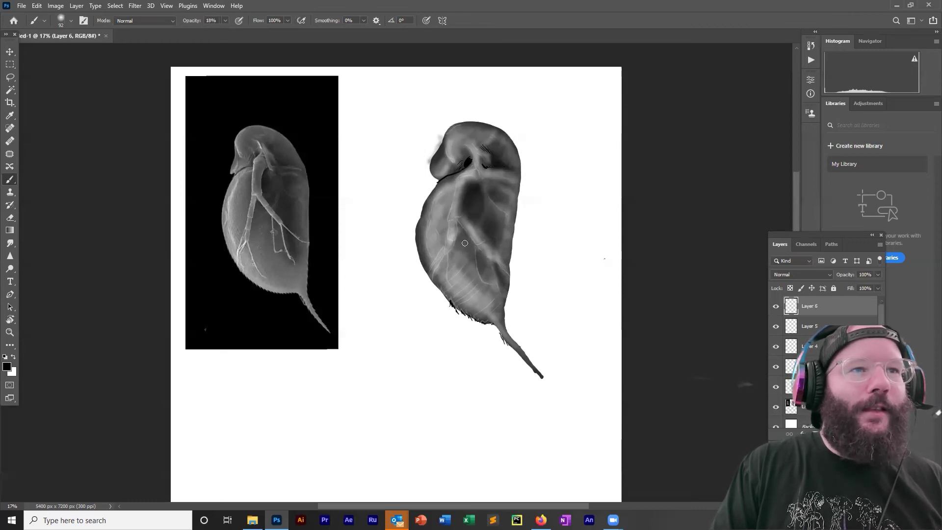
left_click_drag(460, 232, 457, 256)
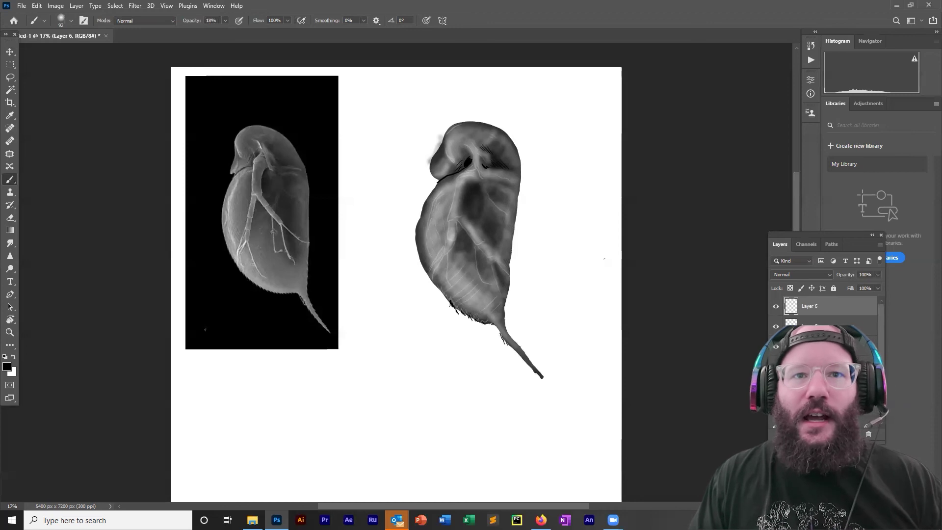
- Move Layer 3 and Layer 4 to the top of the layer stack, with Layer 4 uppermost, toggling visibility to compare
left_click(812, 366)
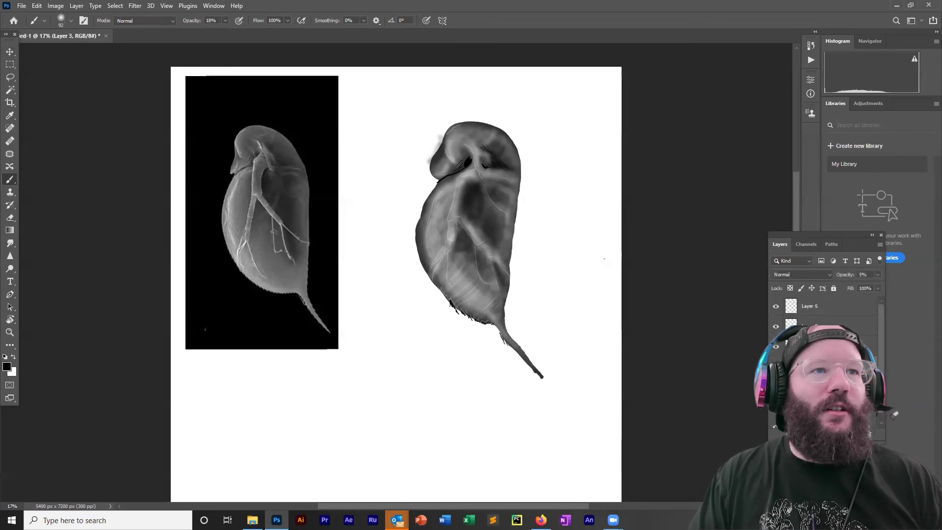
scroll(811, 305, "down", 3)
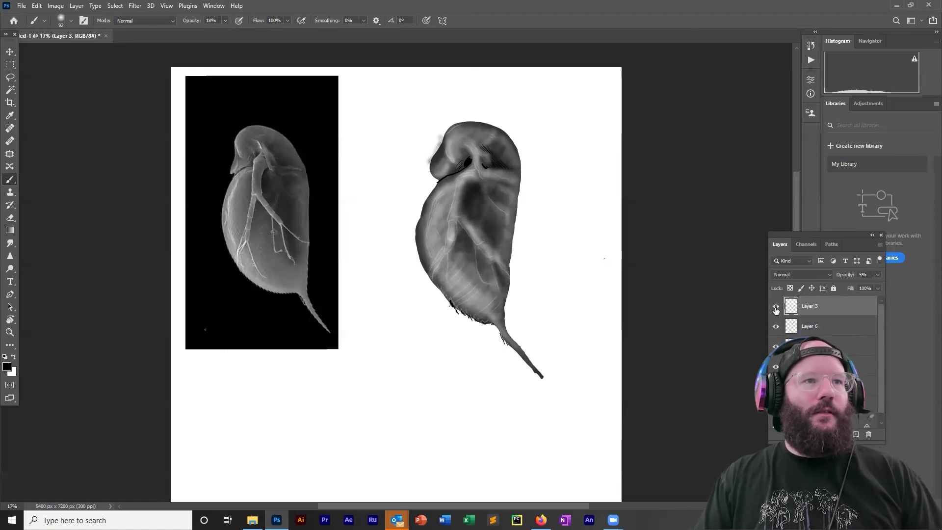
left_click_drag(813, 303, 814, 324)
left_click(813, 305)
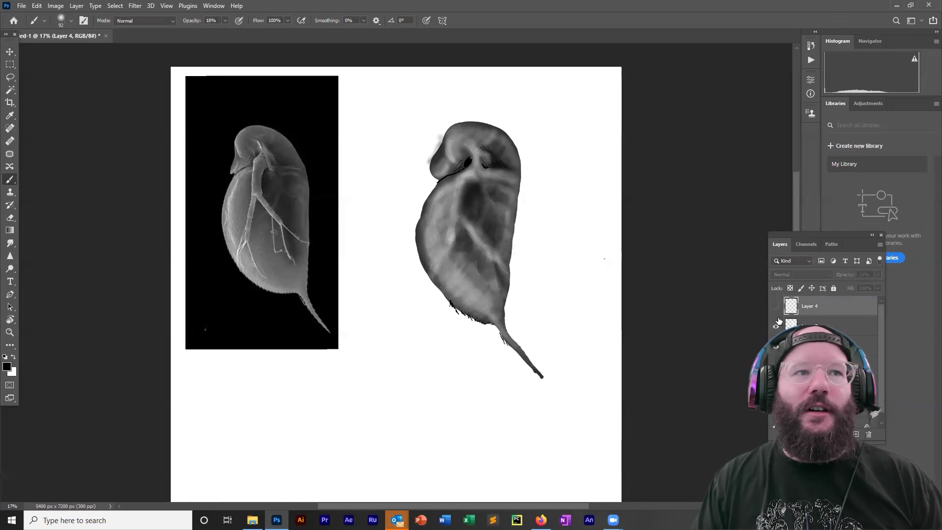
left_click(814, 325)
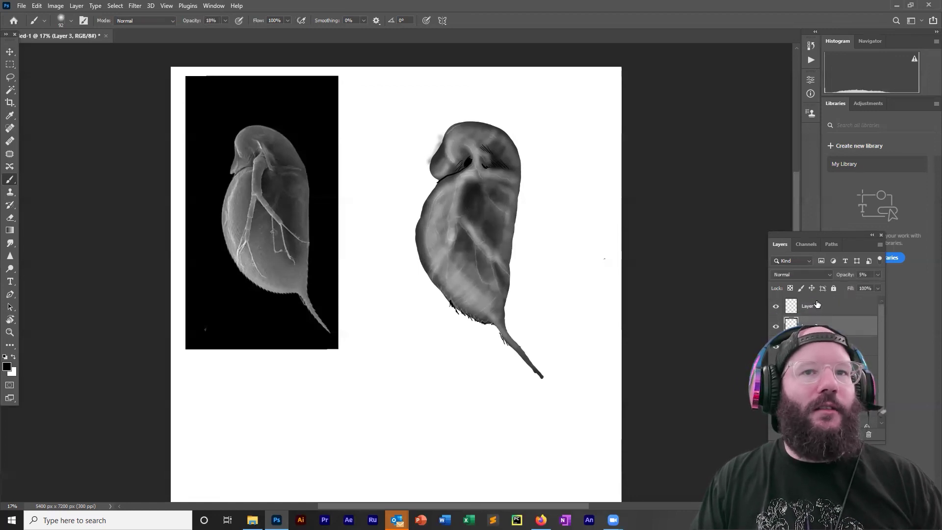
- Raise the opacity of the hatching on Layer 3 to 8%
left_click(878, 274)
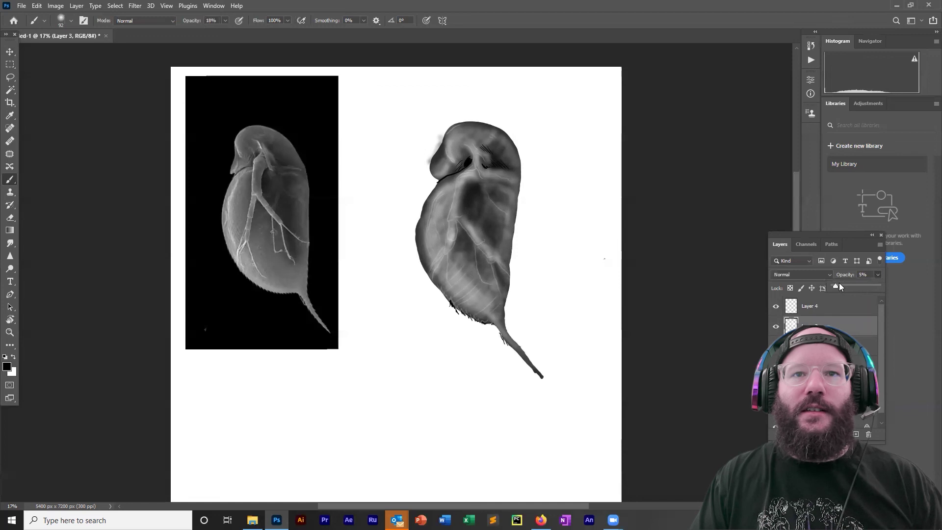
mouse_move(835, 285)
left_mouse_down()
mouse_move(847, 283)
mouse_move(838, 285)
left_mouse_up()
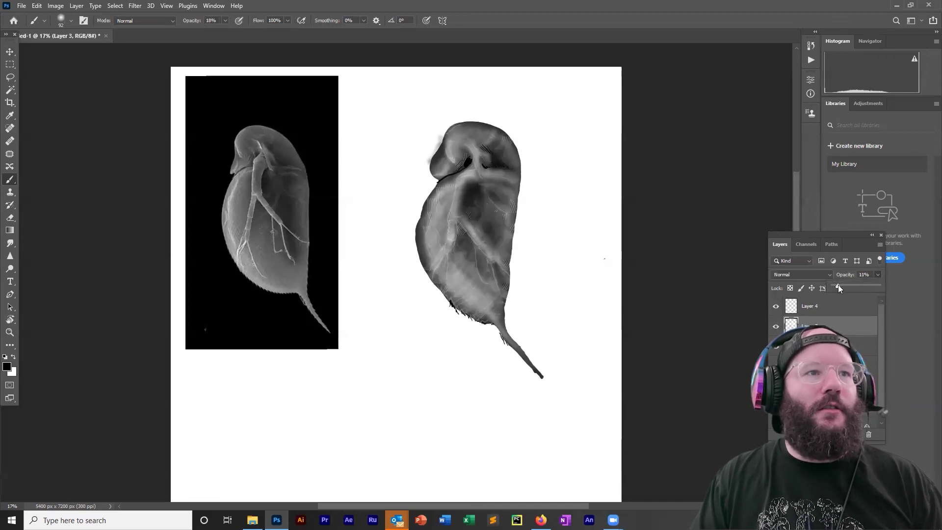
left_click_drag(837, 285, 836, 285)
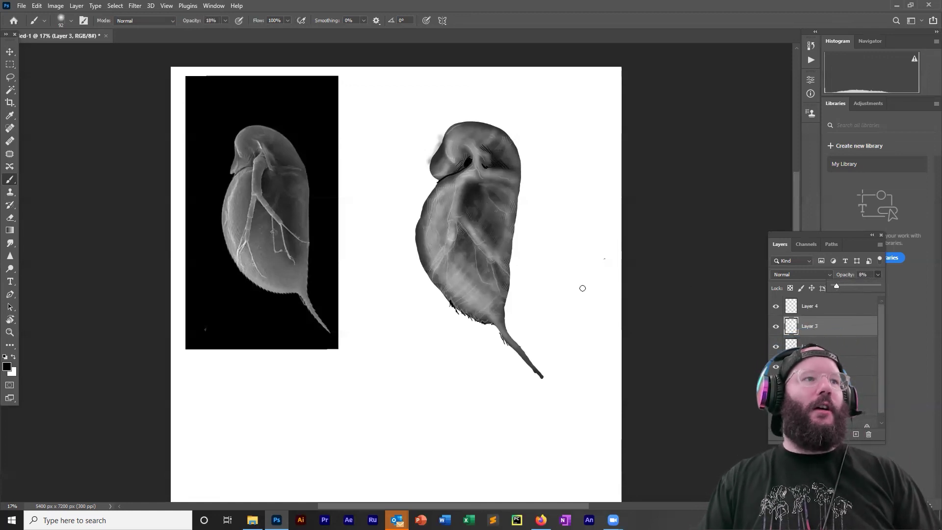
- Activate the Move tool
left_click(12, 52)
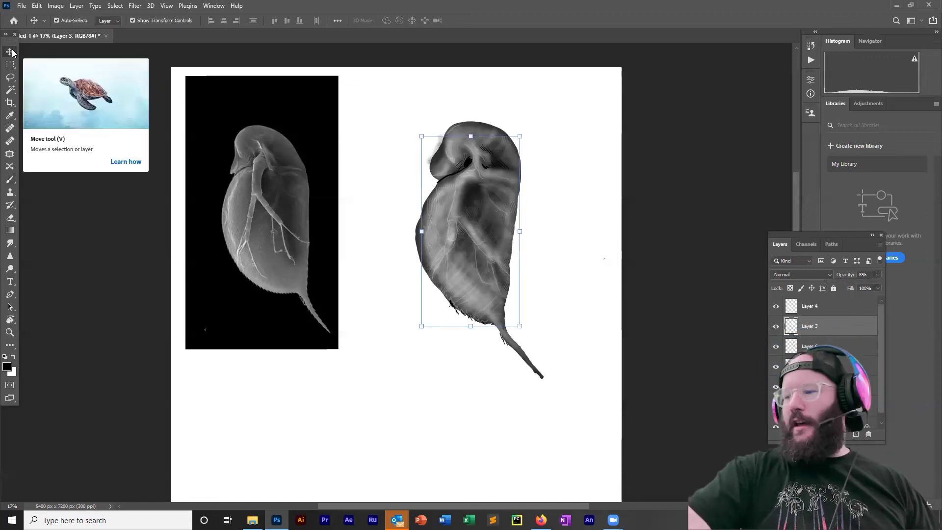